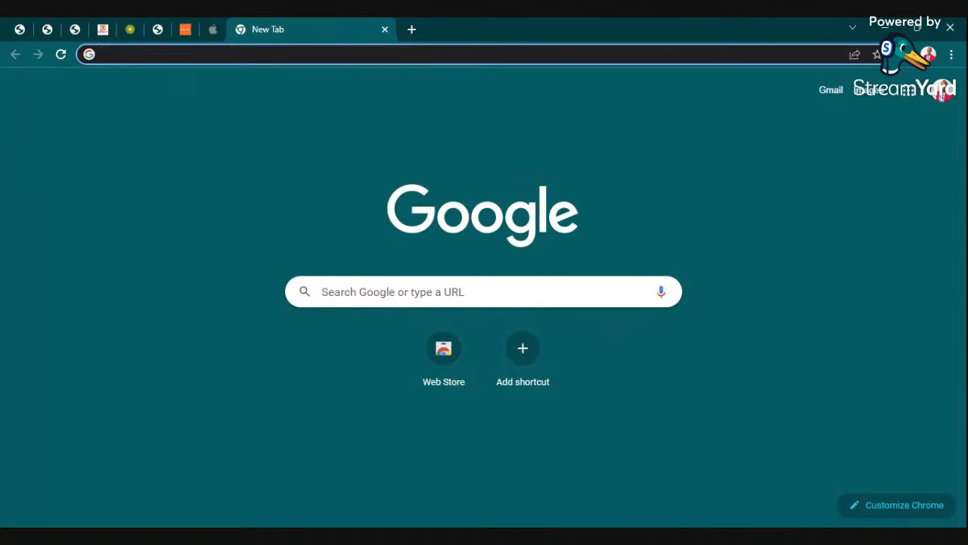
- Search the web for canva and open the Canva website from the results
left_click(439, 292)
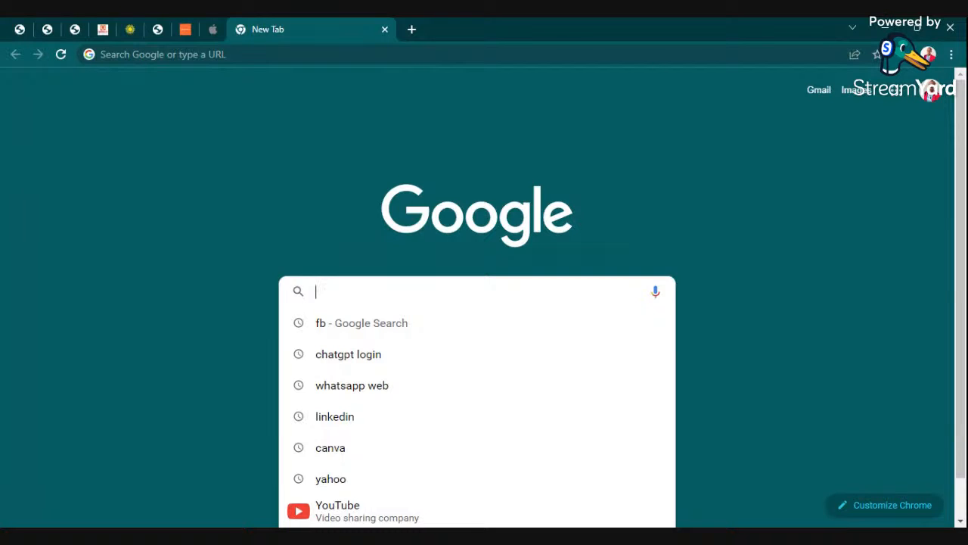
type("canv")
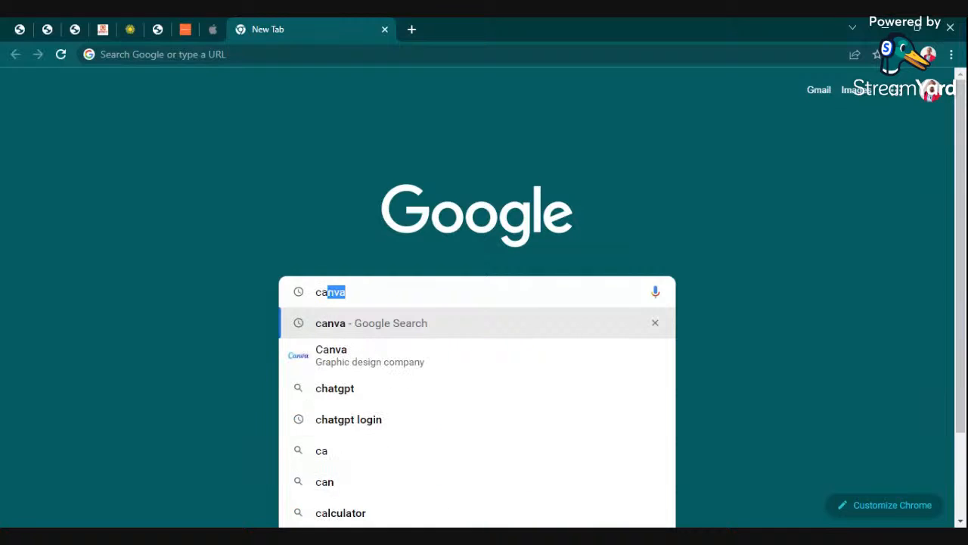
type("a")
key("Return")
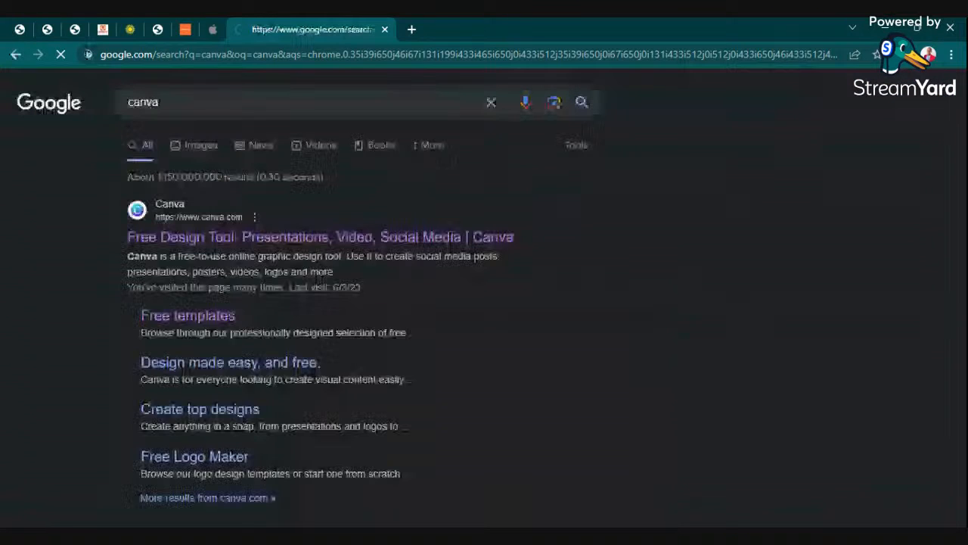
left_click(318, 237)
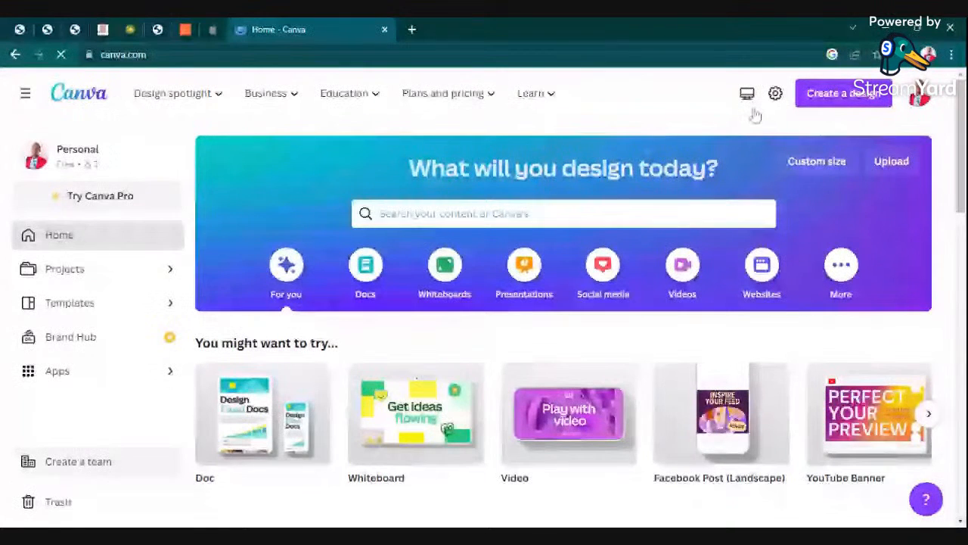
- Search Canva's templates for flyers
left_click(564, 214)
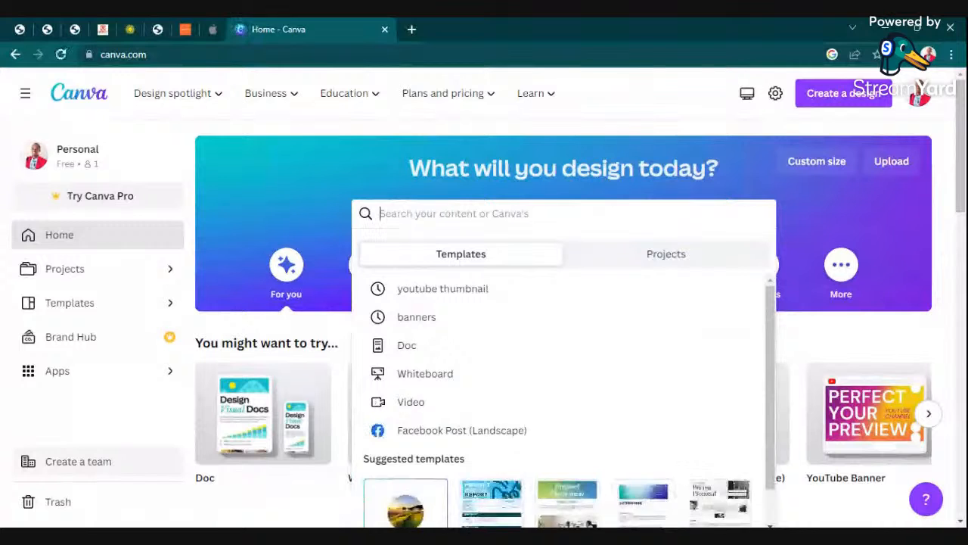
type("flyers")
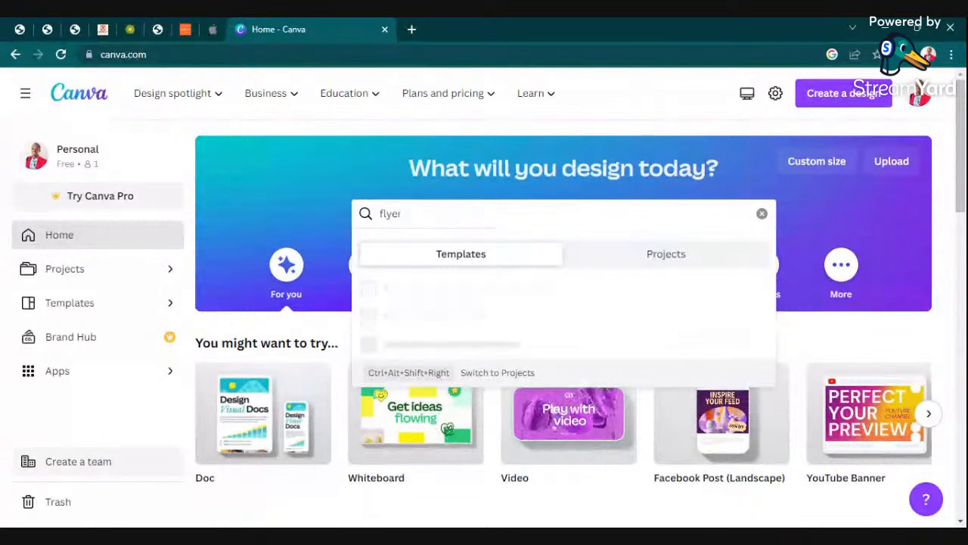
key("Return")
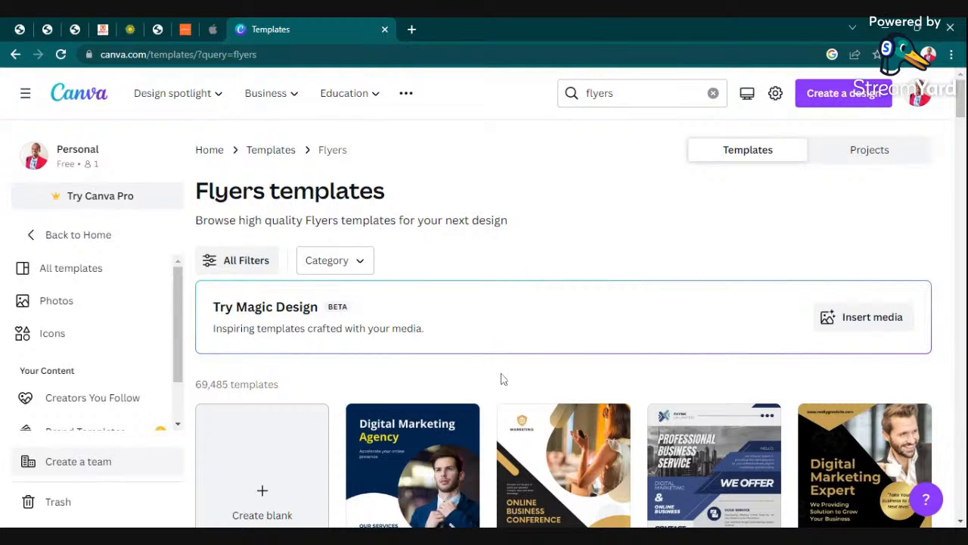
- Choose the Black Gold Professional Bold Modern Digital Marketing Expert Flyer template from the results and start customizing it
scroll(499, 375, "down", 3)
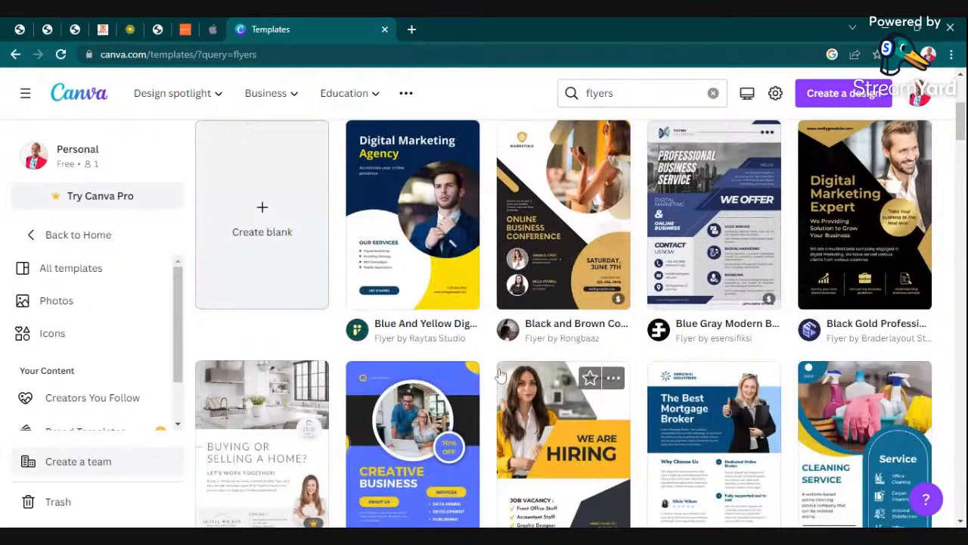
scroll(502, 315, "up", 3)
scroll(484, 300, "down", 2)
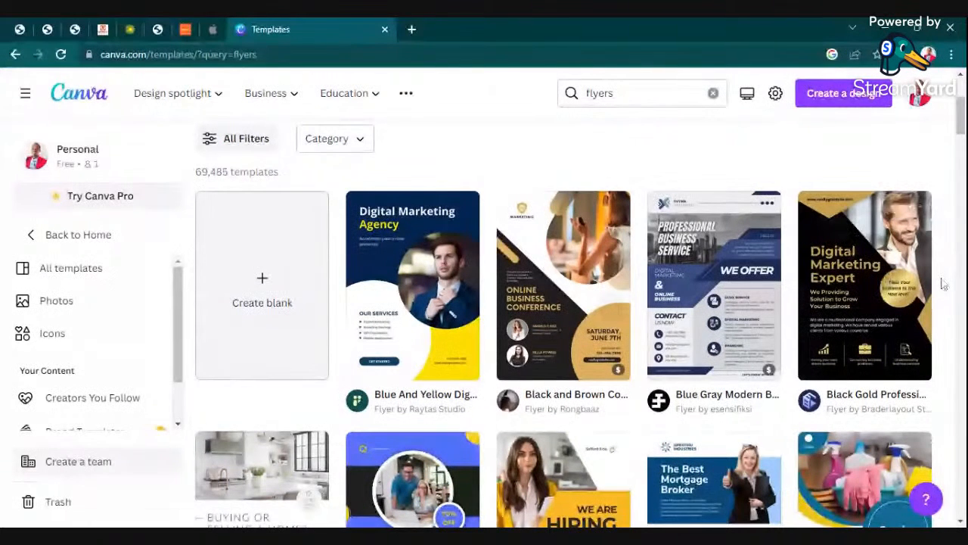
left_click(873, 293)
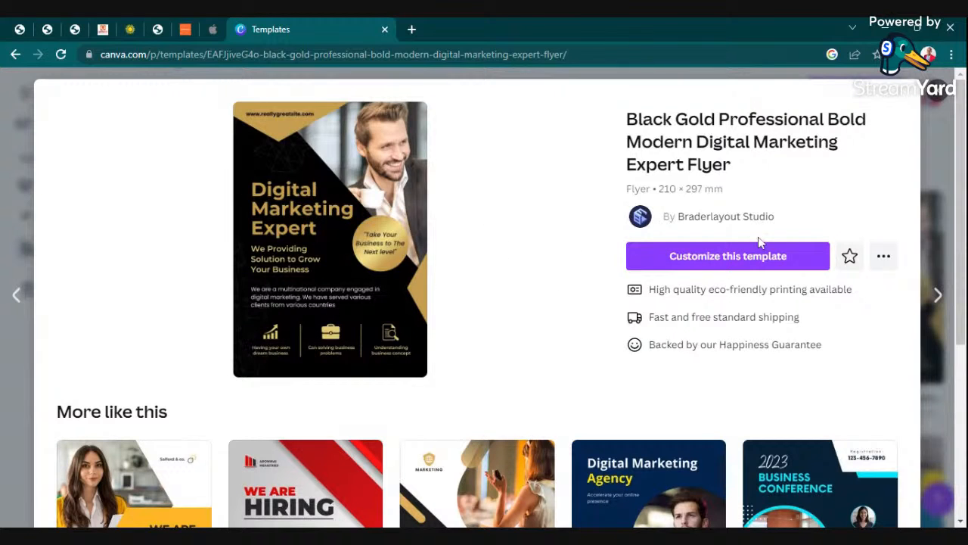
left_click(705, 256)
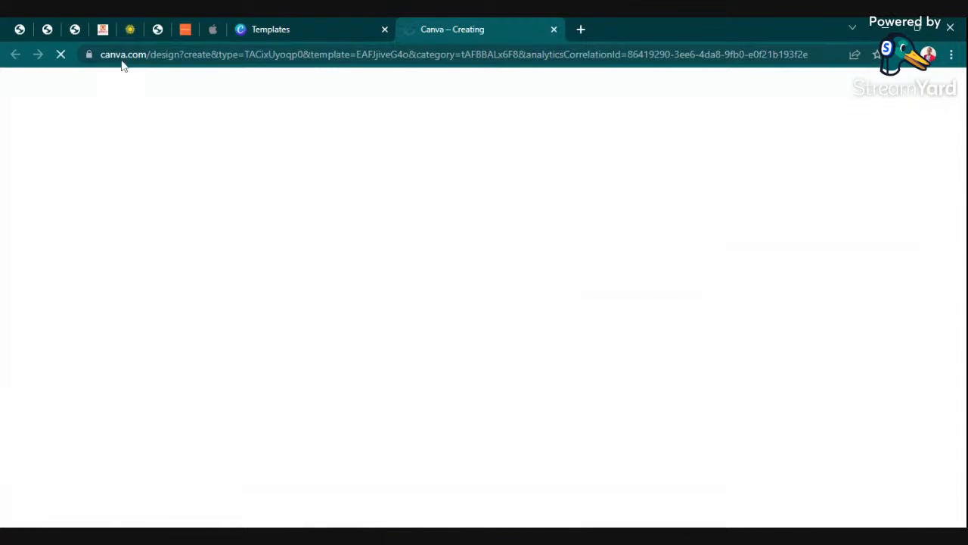
- Return to the template's details page and examine its preview and the similar flyer designs
left_click(285, 25)
scroll(463, 436, "down", 3)
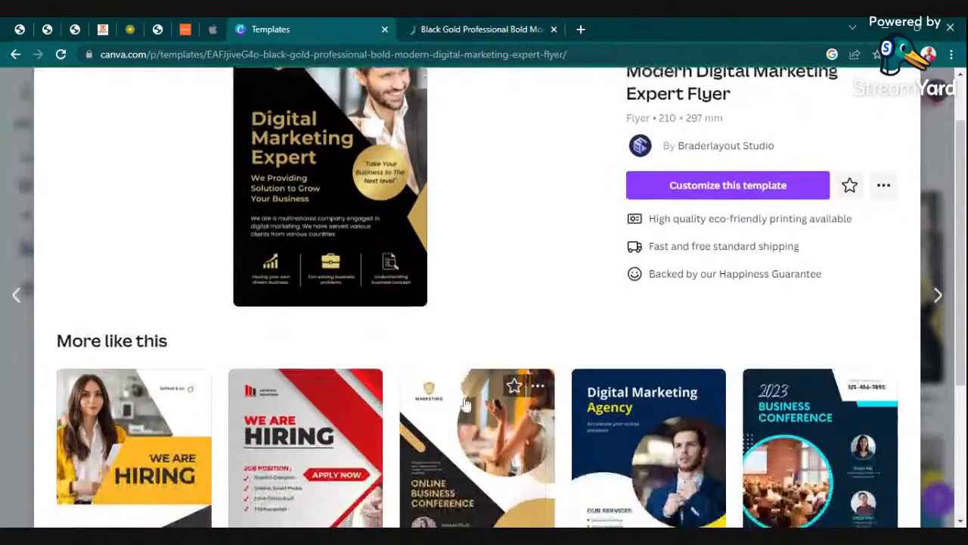
scroll(460, 385, "up", 3)
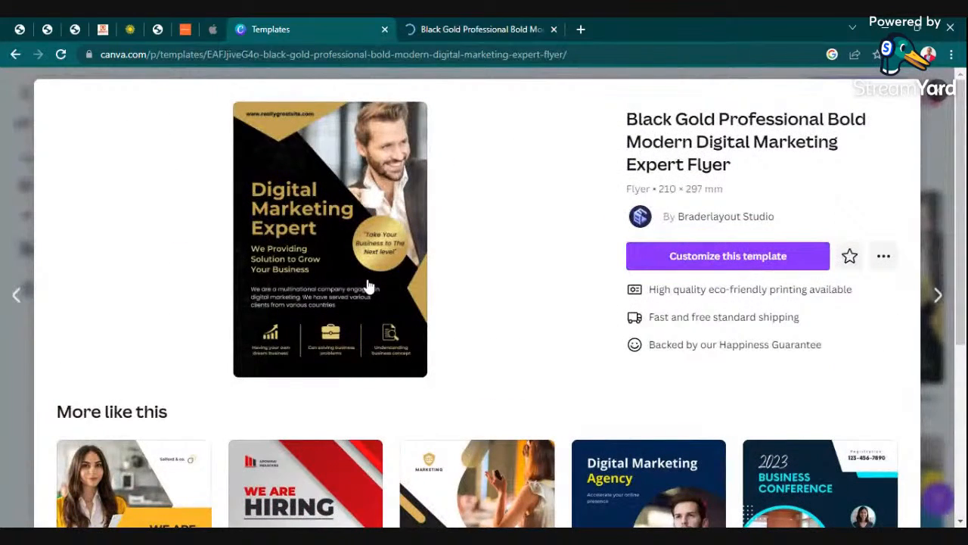
scroll(368, 285, "down", 3)
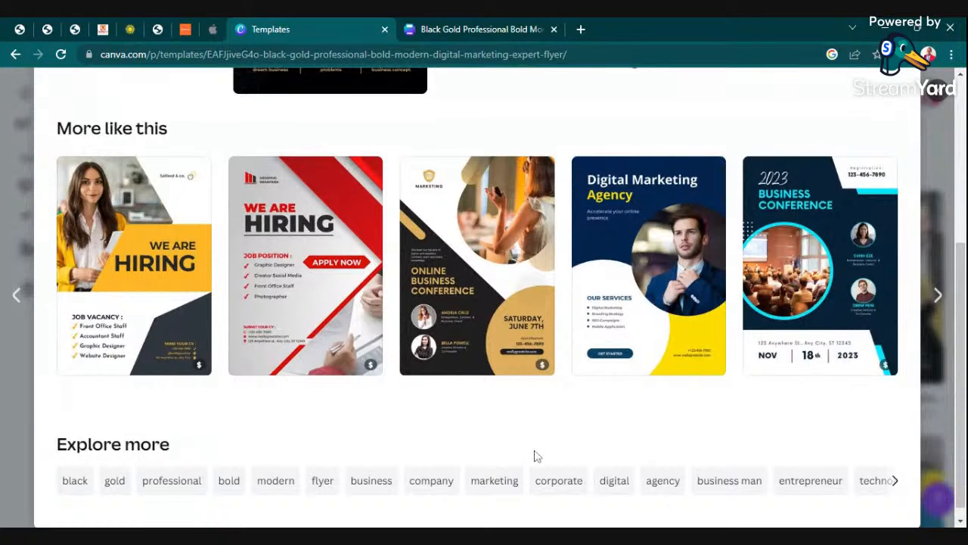
scroll(364, 436, "up", 4)
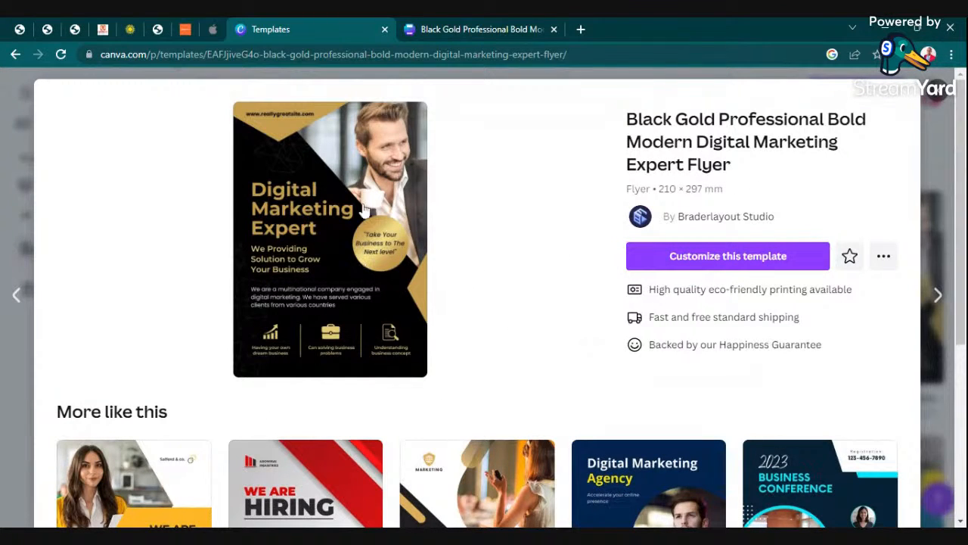
- Open the flyer design for editing in the browser instead of the desktop app, with the templates panel collapsed and 42% zoom
left_click(486, 29)
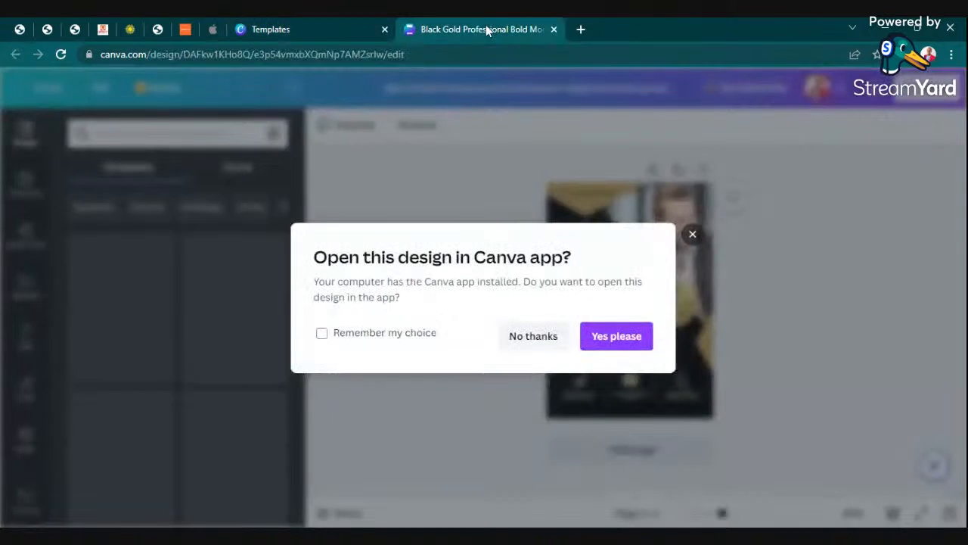
left_click(537, 336)
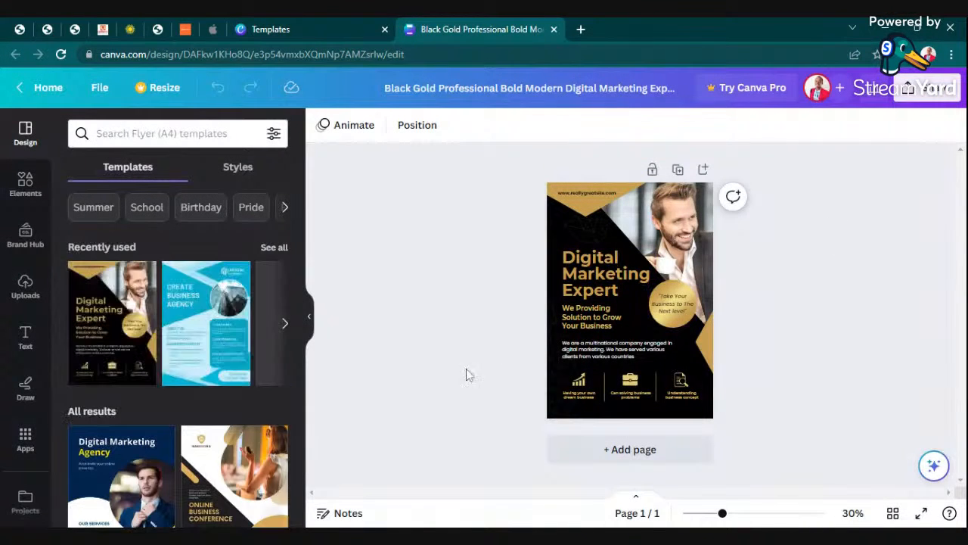
left_click(309, 316)
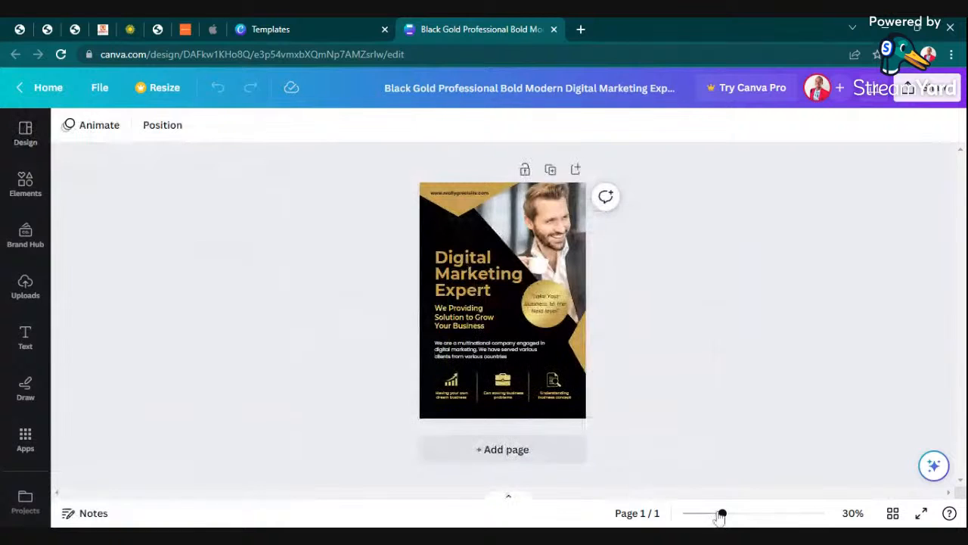
mouse_move(722, 515)
left_mouse_down()
mouse_move(768, 517)
mouse_move(734, 514)
left_mouse_up()
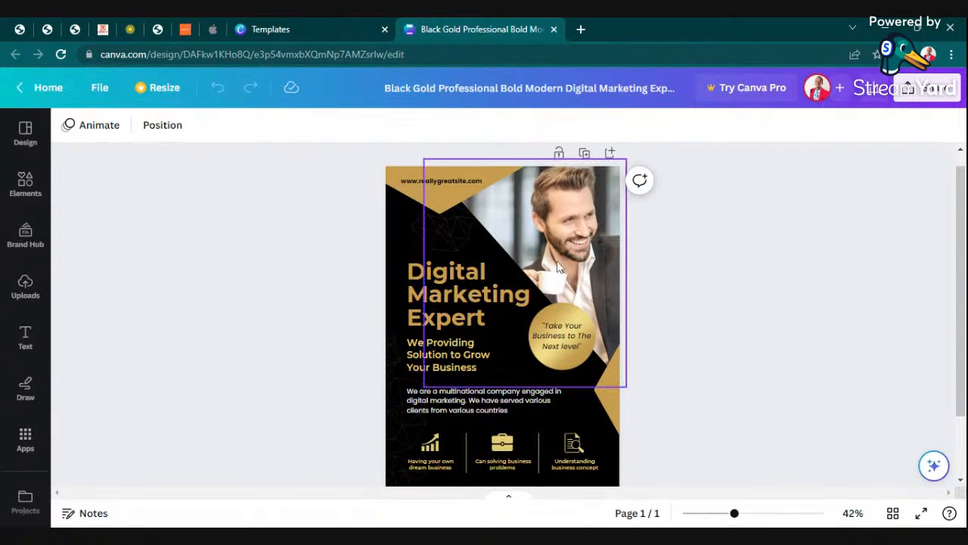
- Select the man's photo on the flyer and look through the uploaded images for a possible replacement
scroll(615, 282, "up", 1)
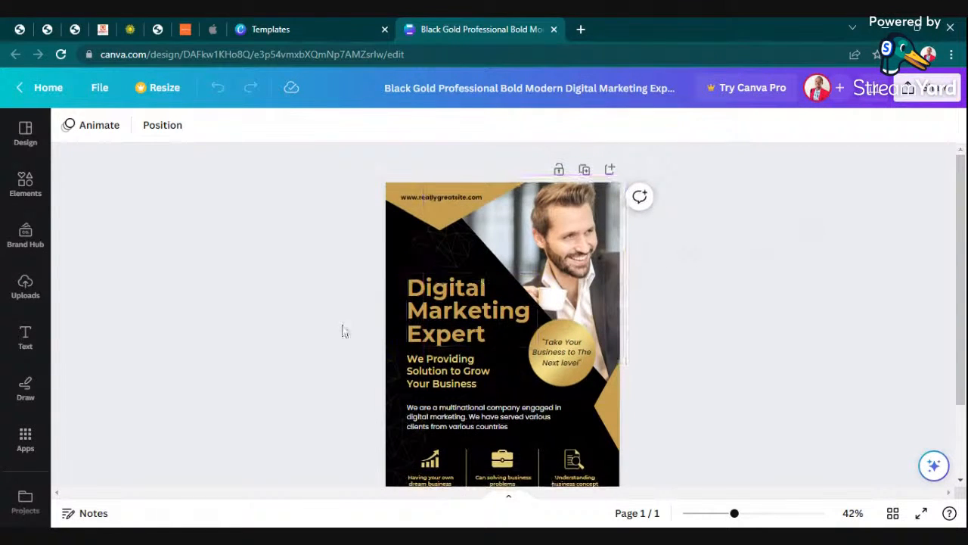
left_click(569, 278)
left_click(673, 254)
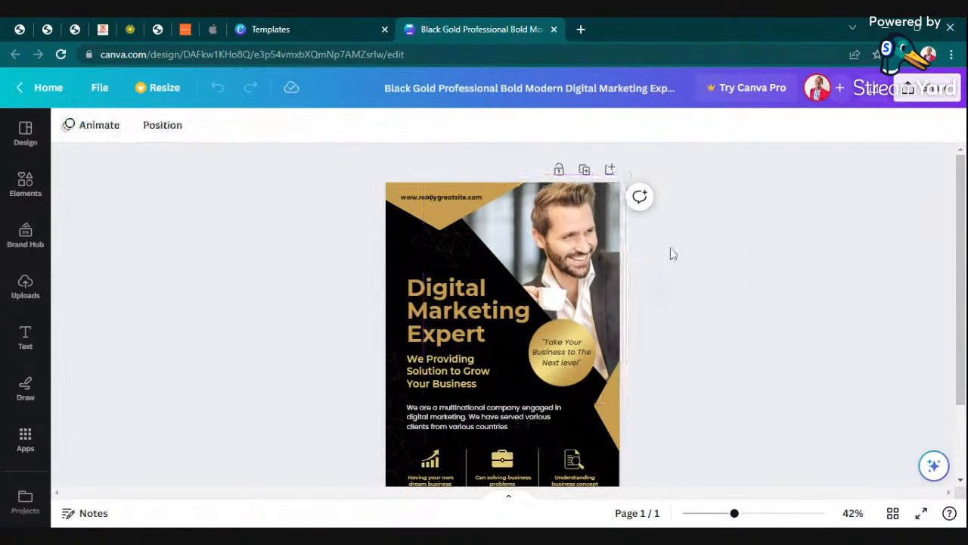
left_click(587, 274)
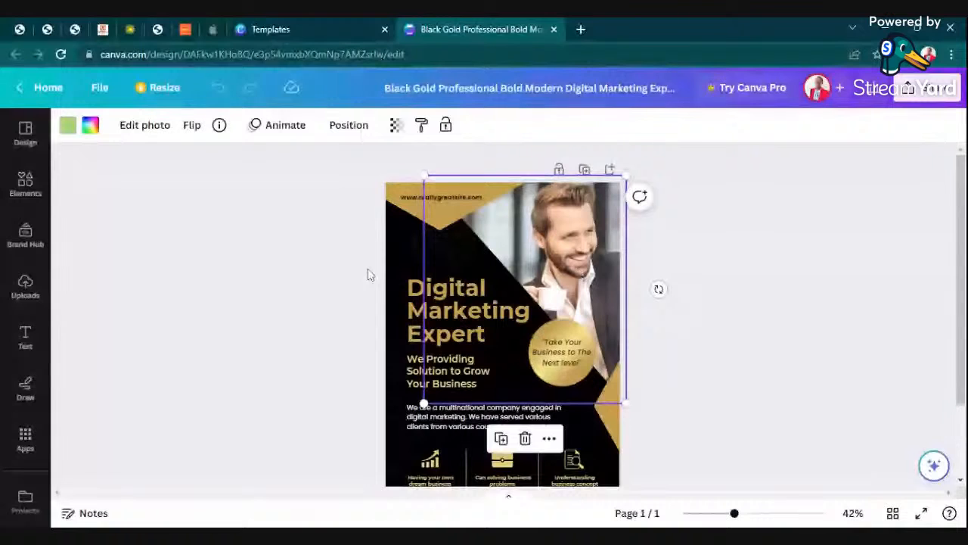
left_click(25, 288)
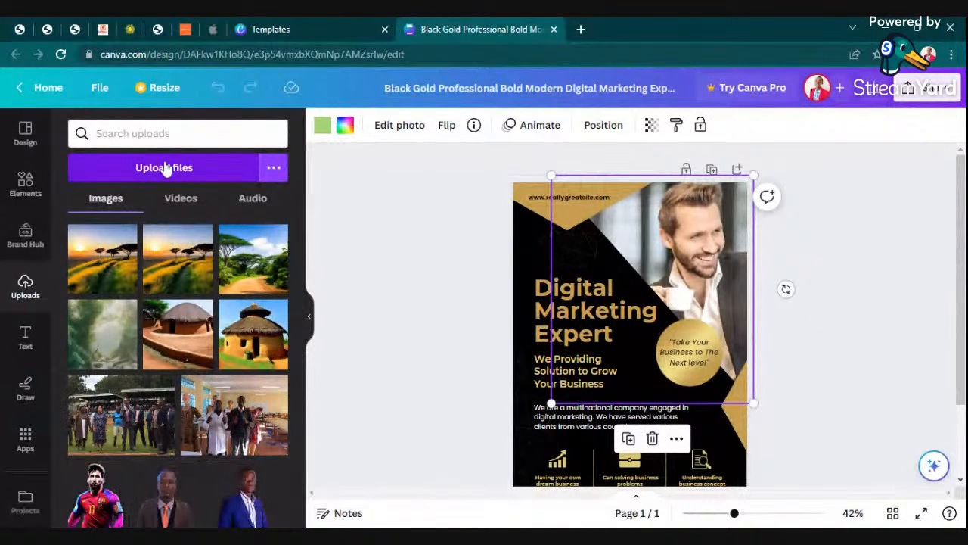
scroll(194, 274, "down", 4)
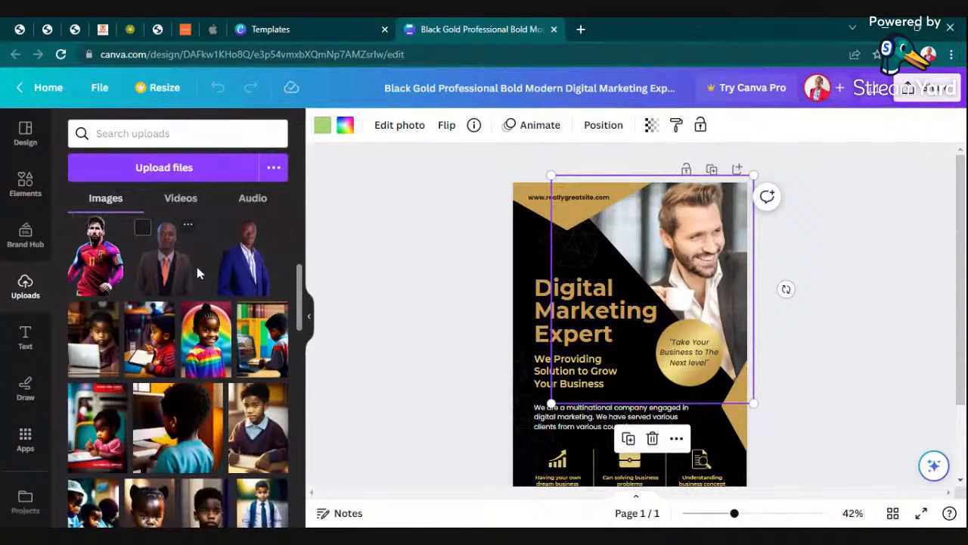
scroll(197, 266, "down", 10)
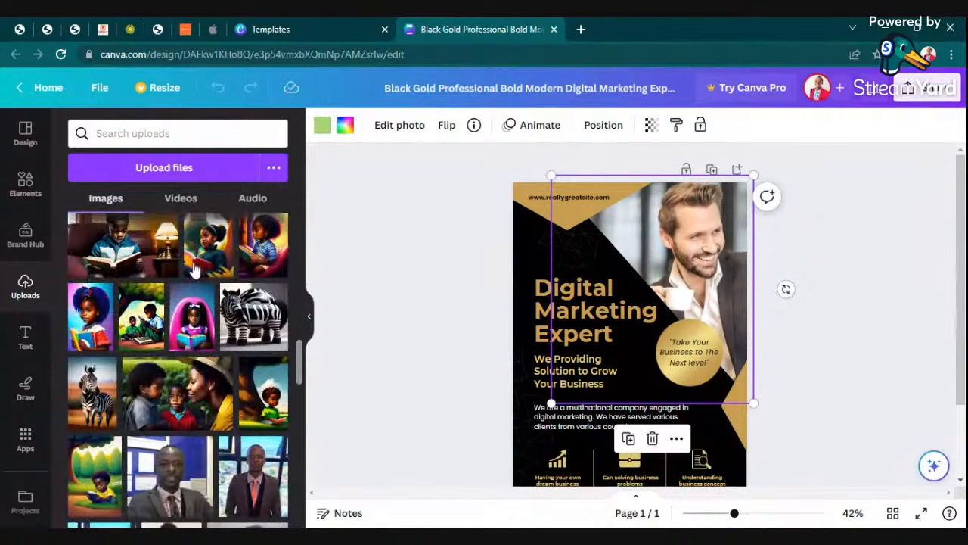
scroll(187, 310, "down", 10)
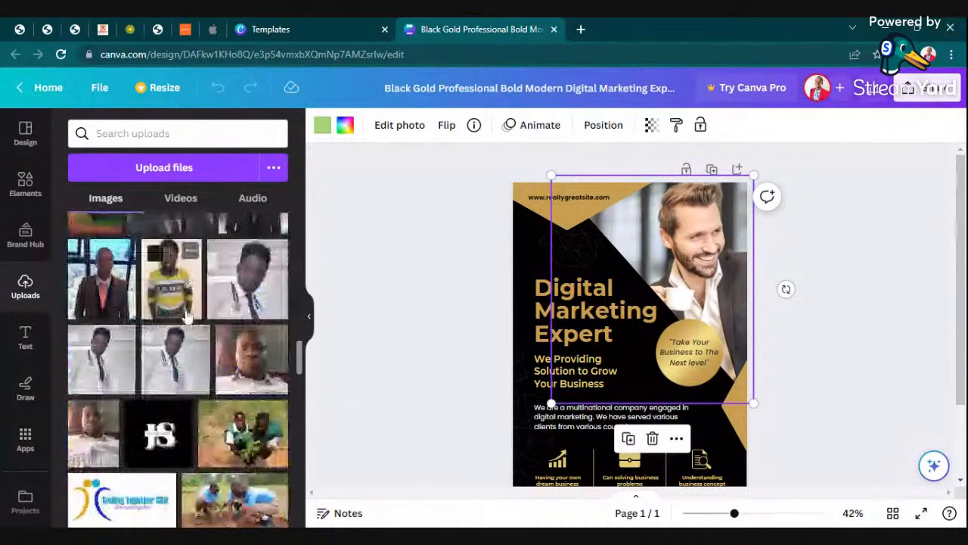
scroll(188, 317, "down", 8)
scroll(163, 258, "down", 4)
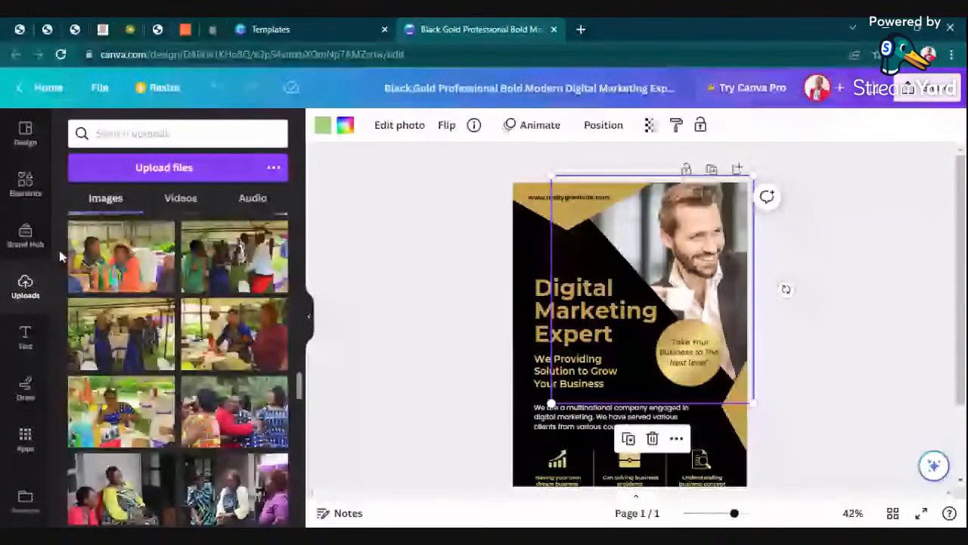
- Search Canva's photo library for bakery
scroll(21, 383, "down", 3)
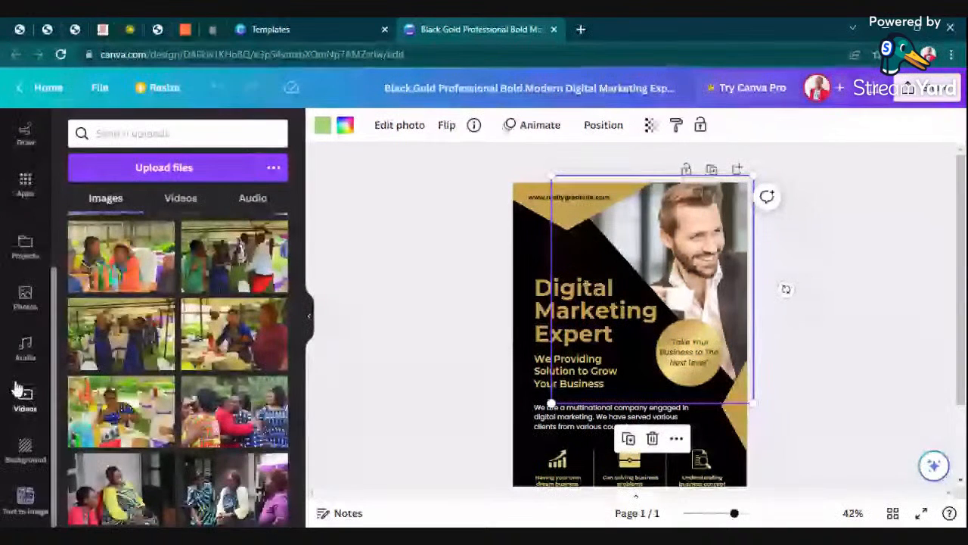
left_click(26, 298)
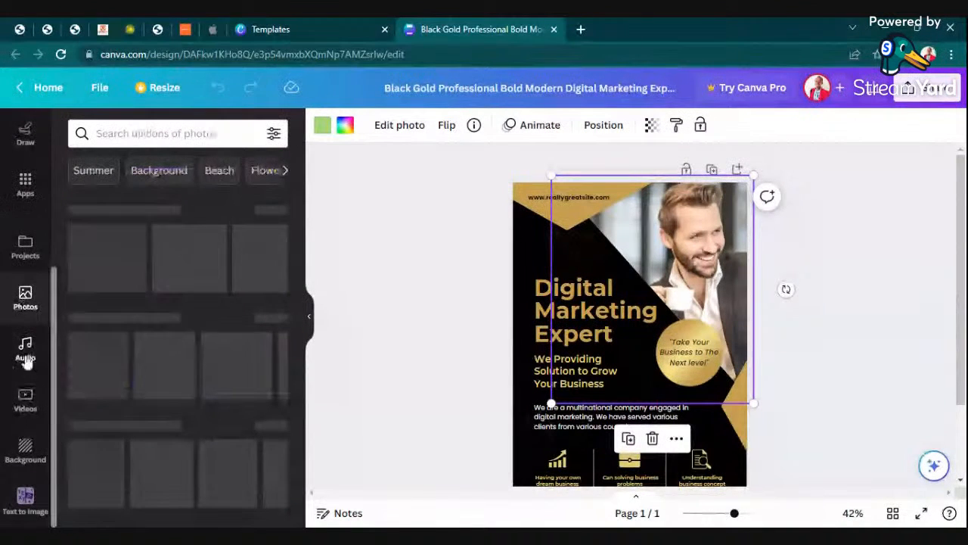
left_click(390, 268)
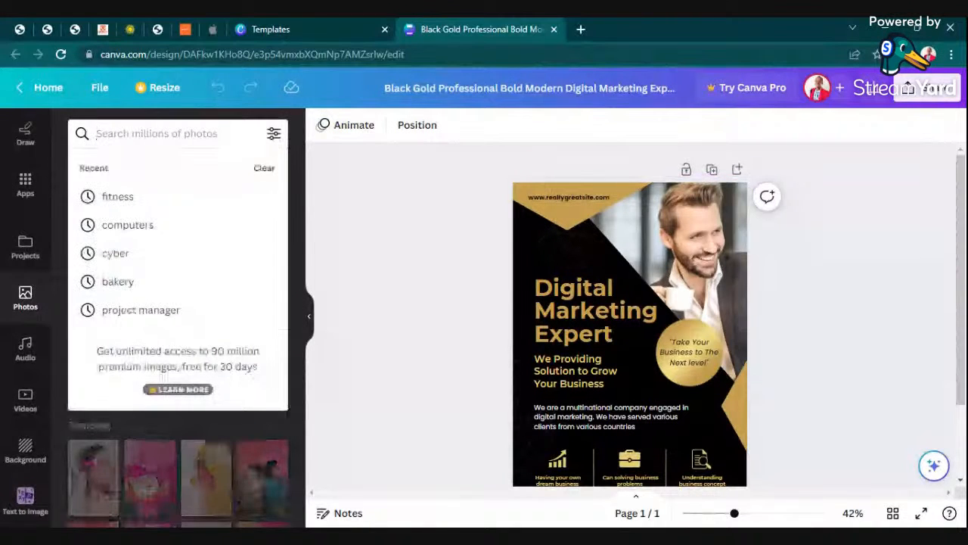
left_click(126, 280)
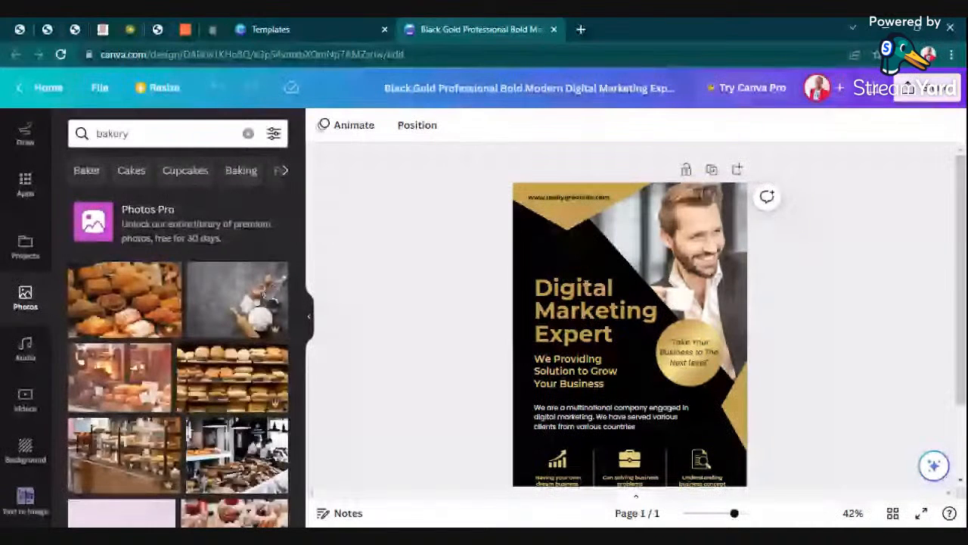
left_click(178, 134)
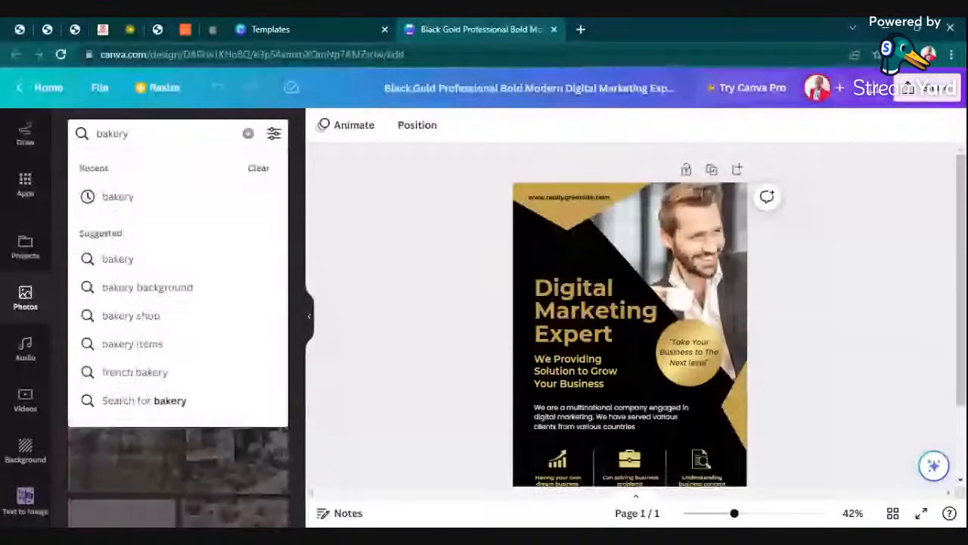
key("Return")
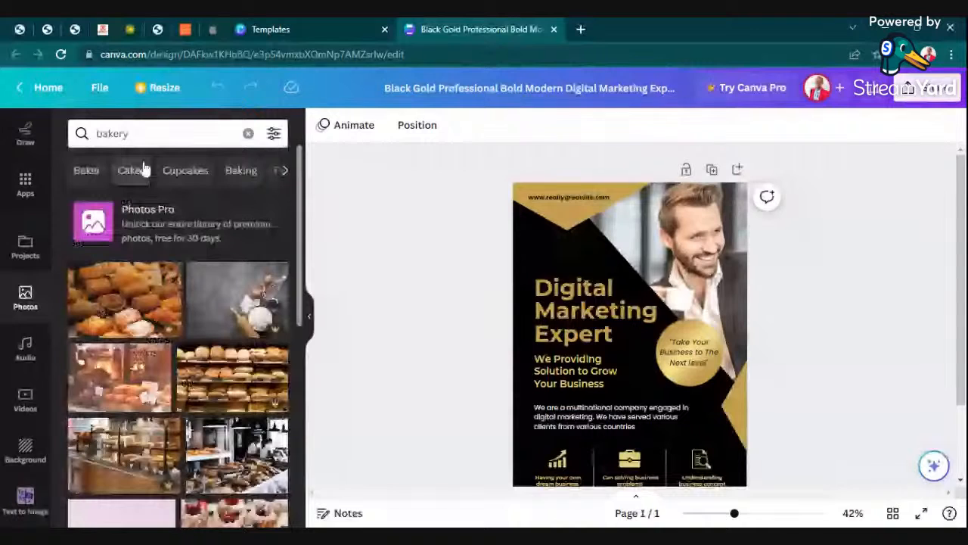
- Browse the bakery photos and switch to the related Baker search
scroll(211, 488, "down", 2)
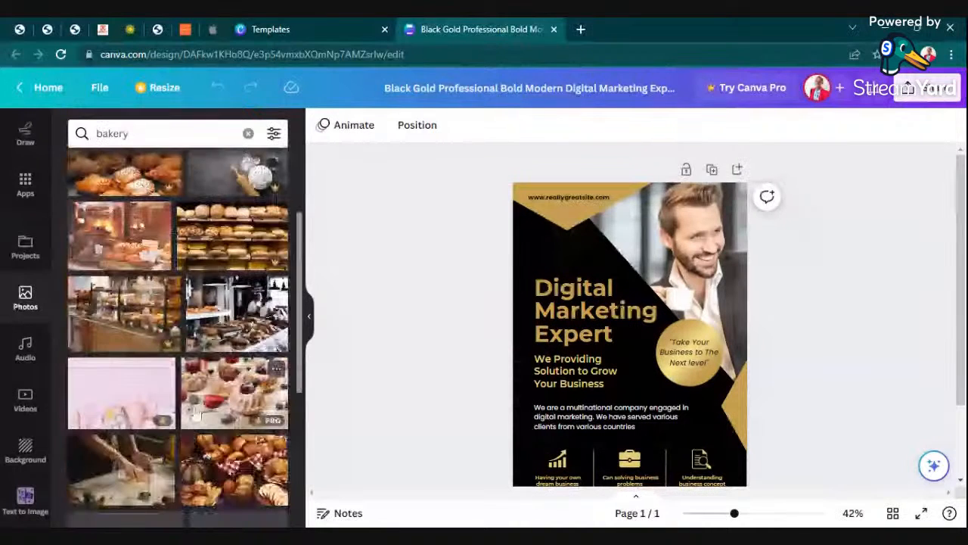
scroll(194, 413, "up", 1)
scroll(191, 395, "up", 1)
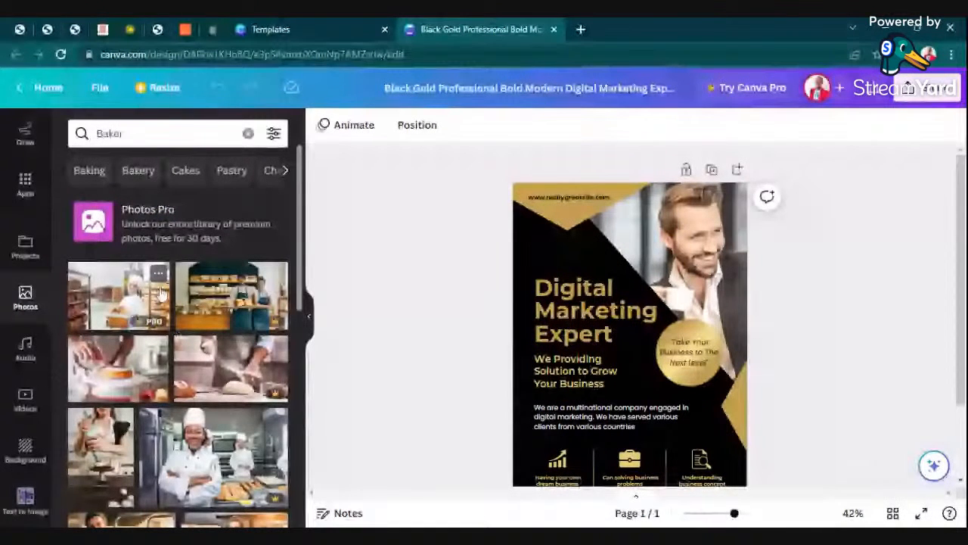
- Replace the man's photo on the flyer with the pink chocolate-drip cake photo from the Baker results
scroll(161, 294, "down", 2)
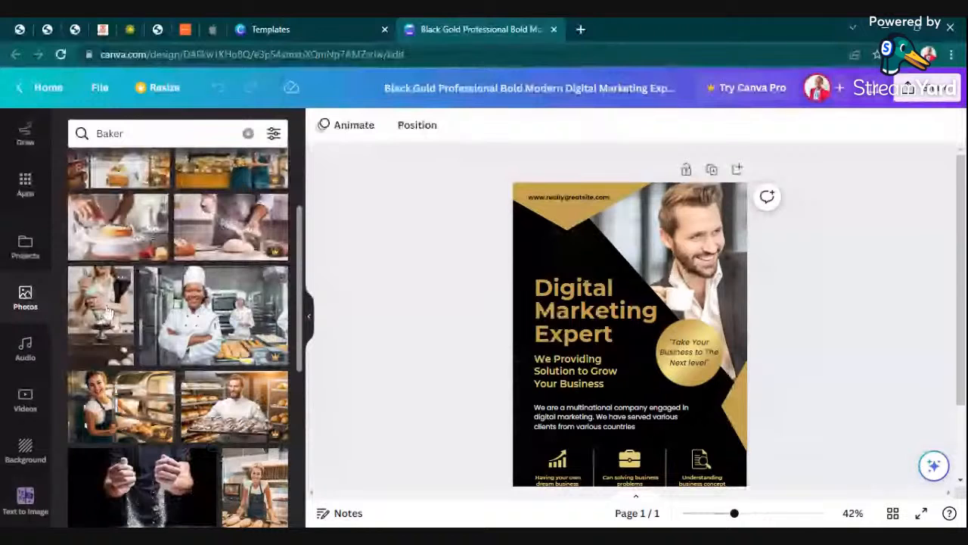
scroll(108, 312, "down", 3)
scroll(148, 309, "down", 2)
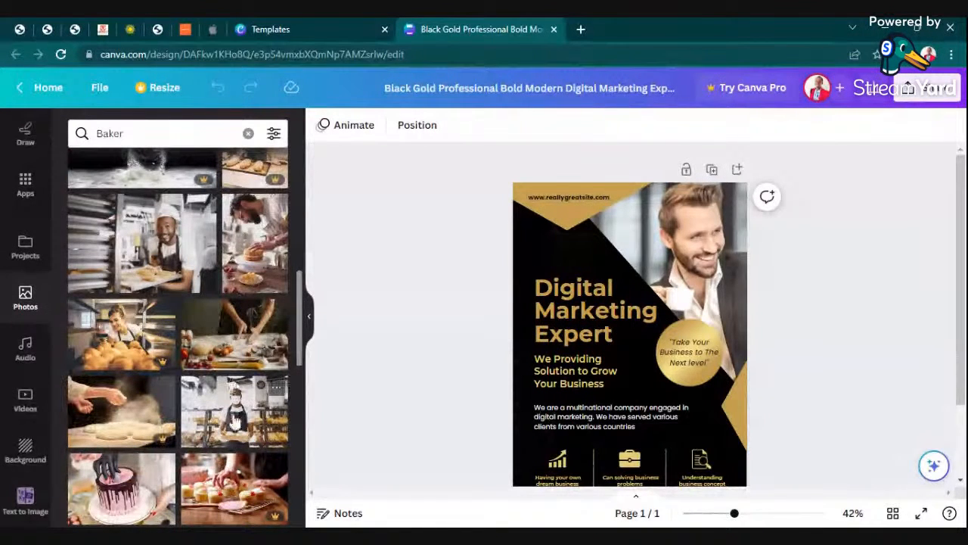
scroll(217, 426, "down", 1)
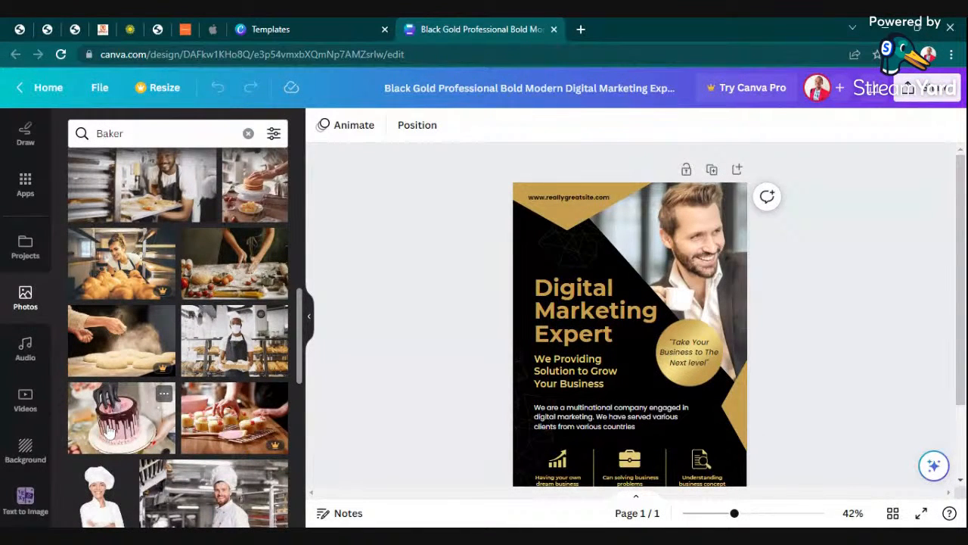
left_click_drag(110, 431, 650, 279)
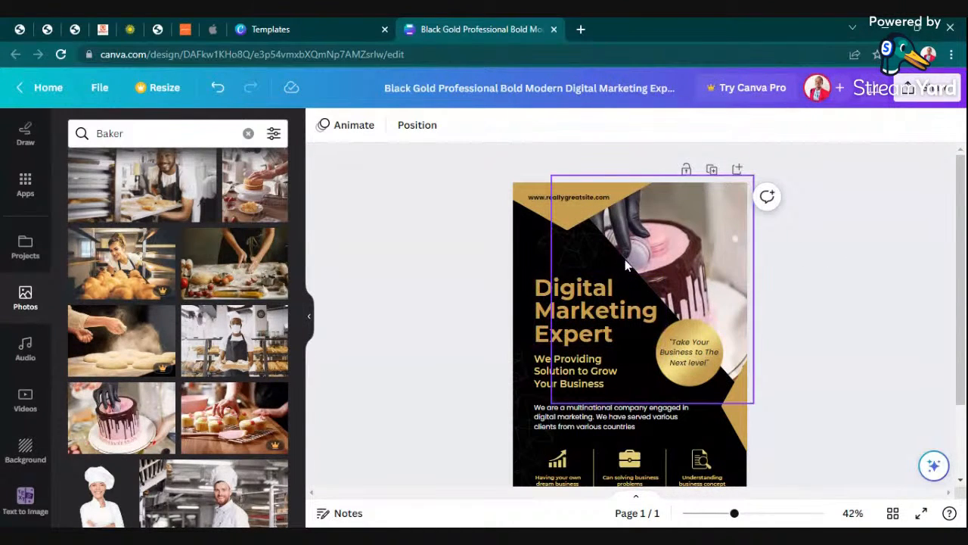
- Delete the website address from the upper gold triangle on the flyer
left_click(517, 267)
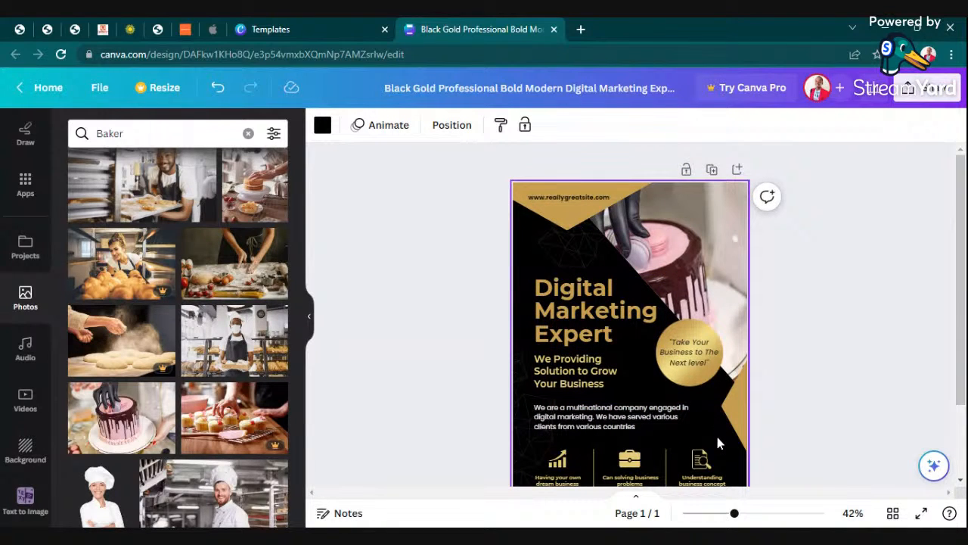
left_click(703, 459)
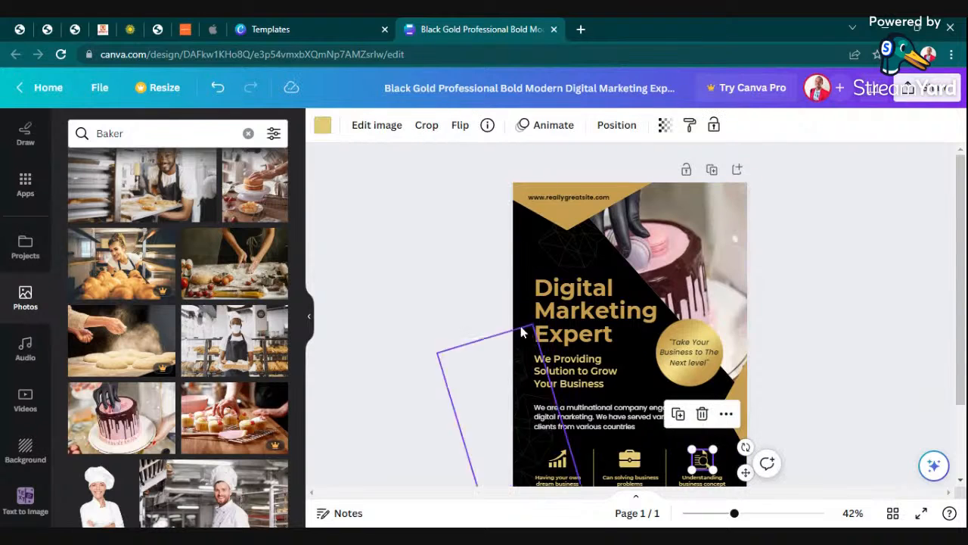
left_click(499, 323)
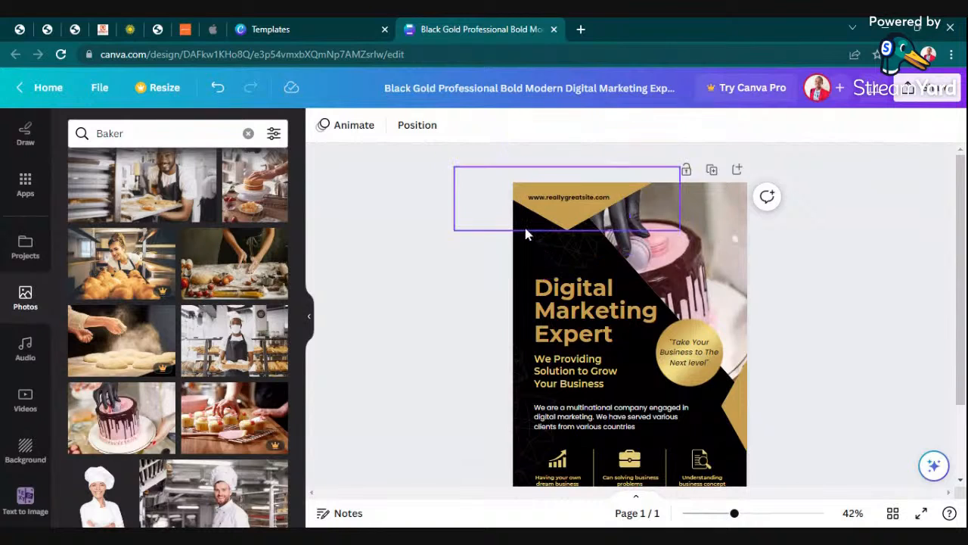
left_click(573, 196)
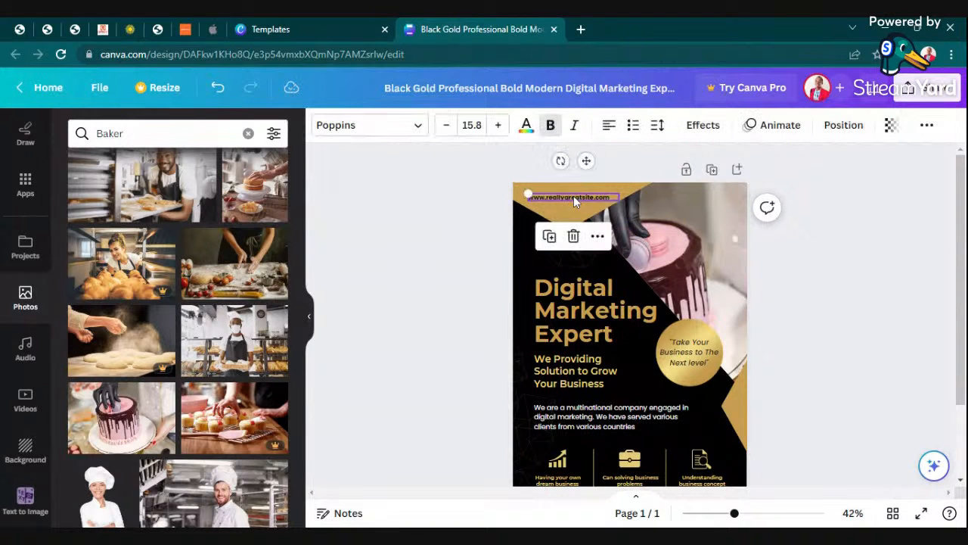
key("Escape")
- Delete the upper gold triangle and shift the cake photo down and left until its edges meet the page corner
left_click(582, 221)
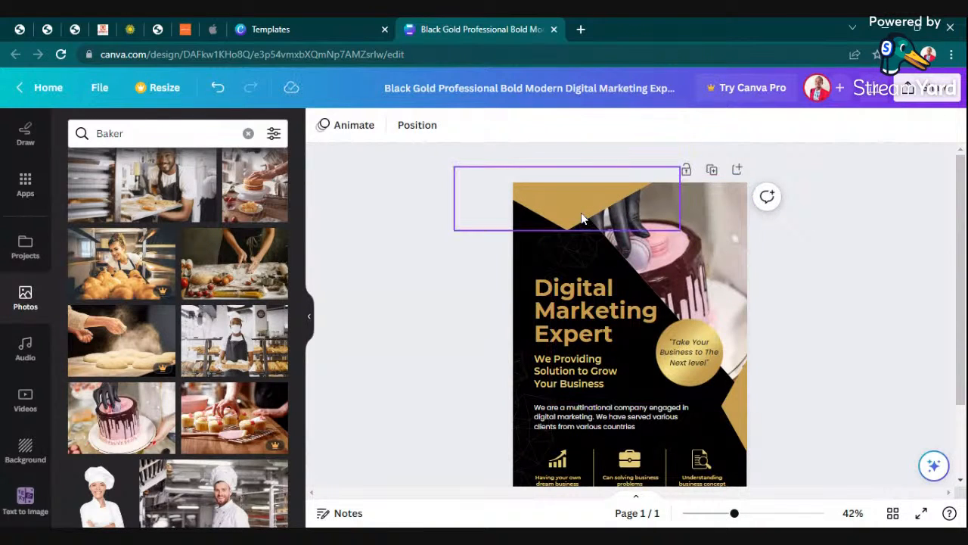
left_click(568, 264)
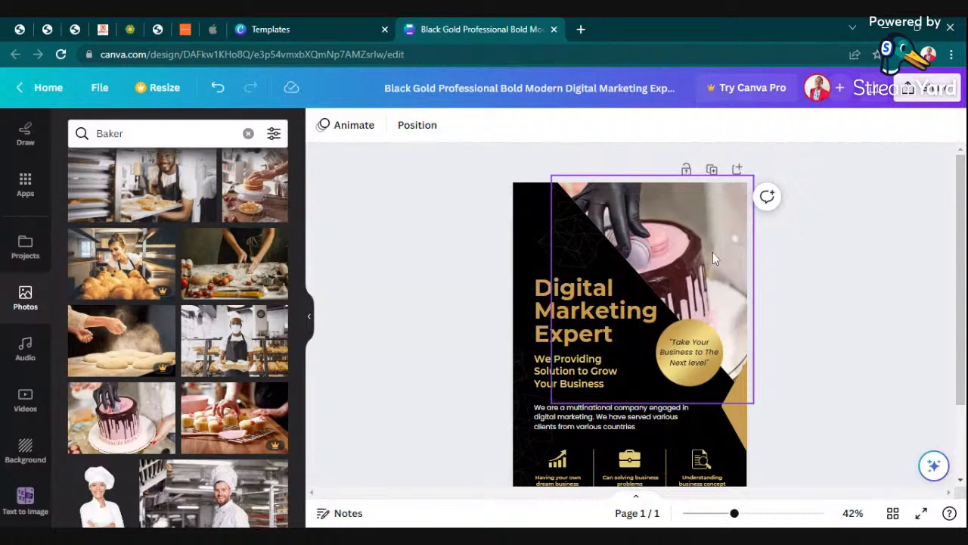
left_click(594, 247)
mouse_move(659, 233)
left_mouse_down()
mouse_move(663, 217)
mouse_move(635, 241)
mouse_move(651, 244)
left_mouse_up()
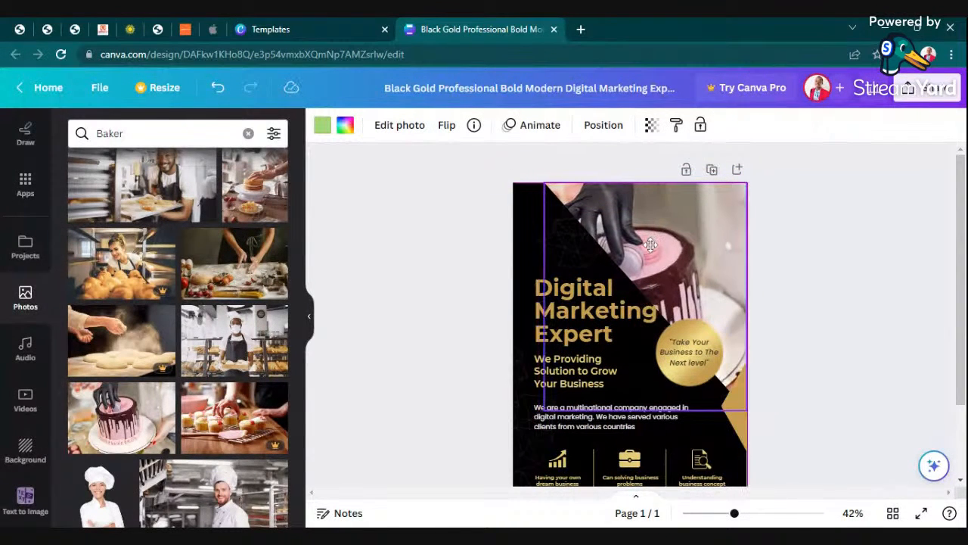
left_click(817, 234)
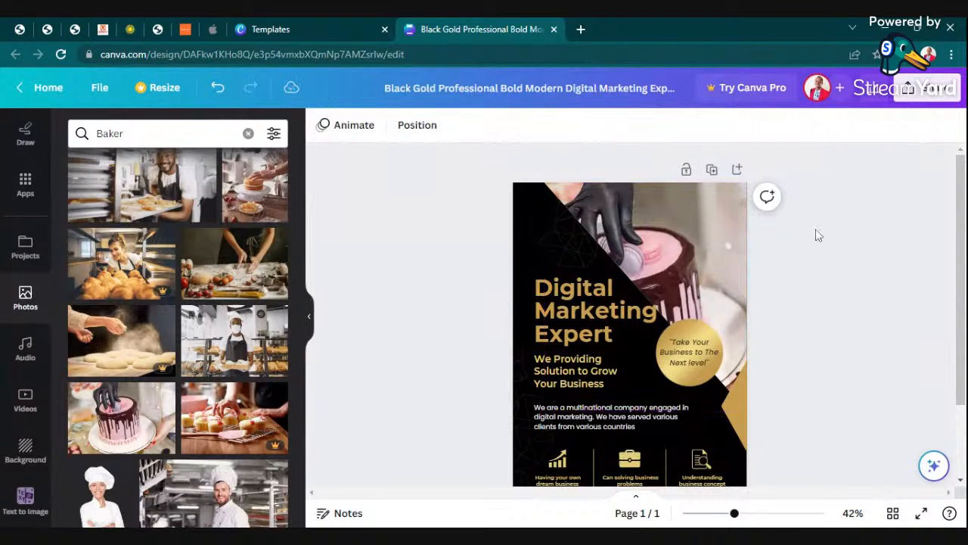
- Try bringing the cake photo to the front of the flyer's layer order
left_click(691, 224)
right_click(695, 231)
mouse_move(734, 288)
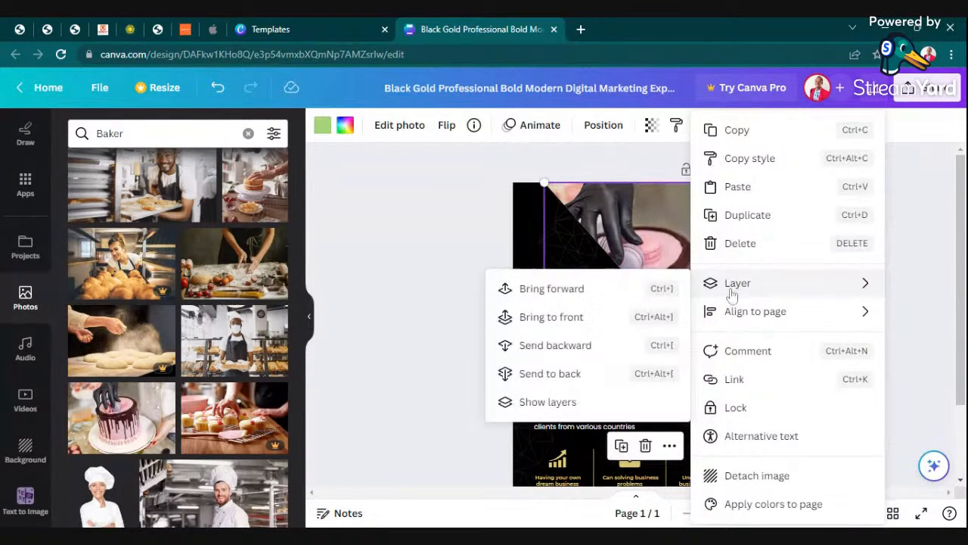
left_click(575, 323)
right_click(696, 254)
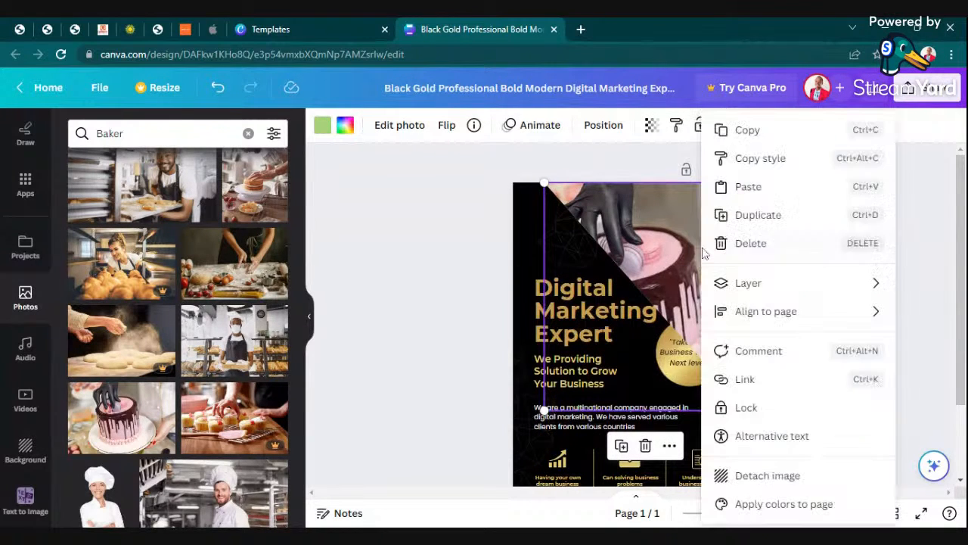
mouse_move(736, 288)
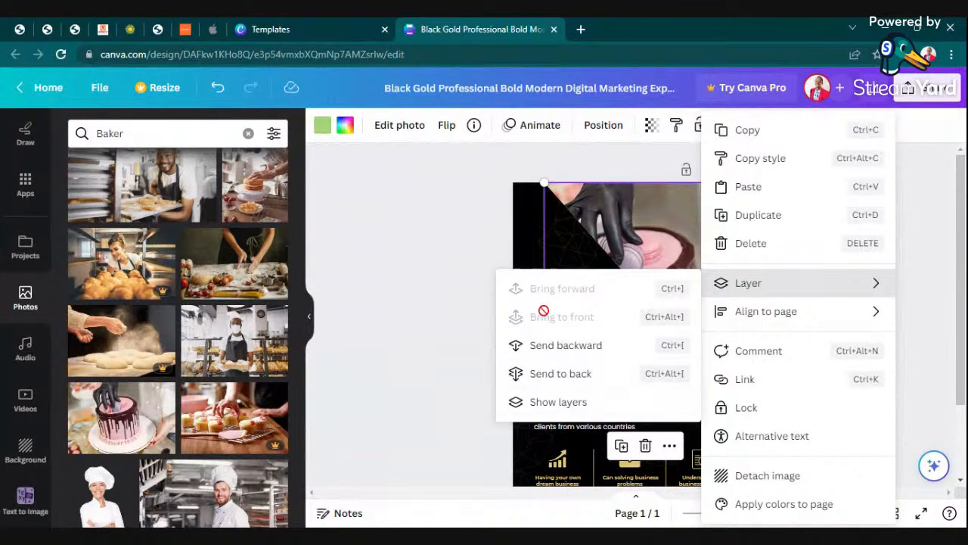
left_click(412, 183)
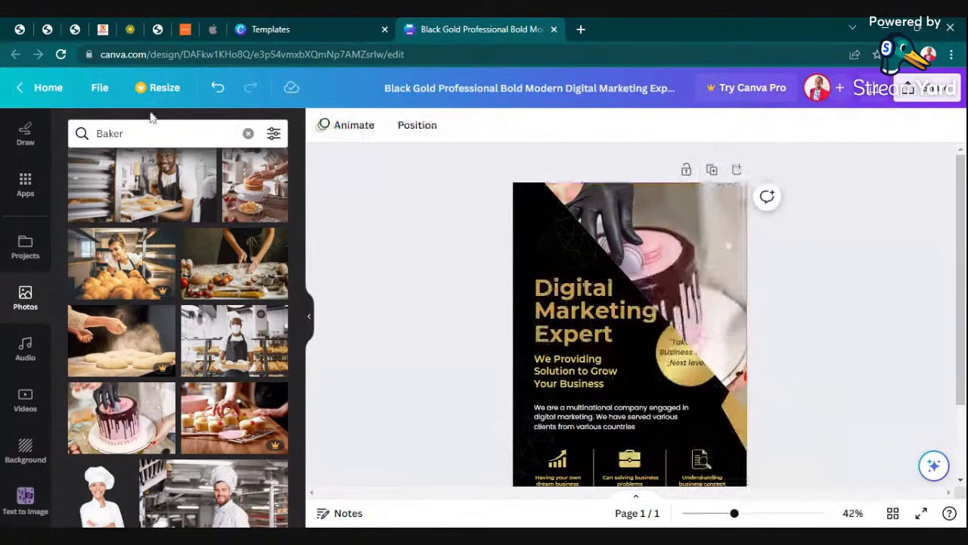
- Undo the cake photo's layer change and move, and the deletion of the upper gold triangle
left_click(218, 88)
left_click(218, 88)
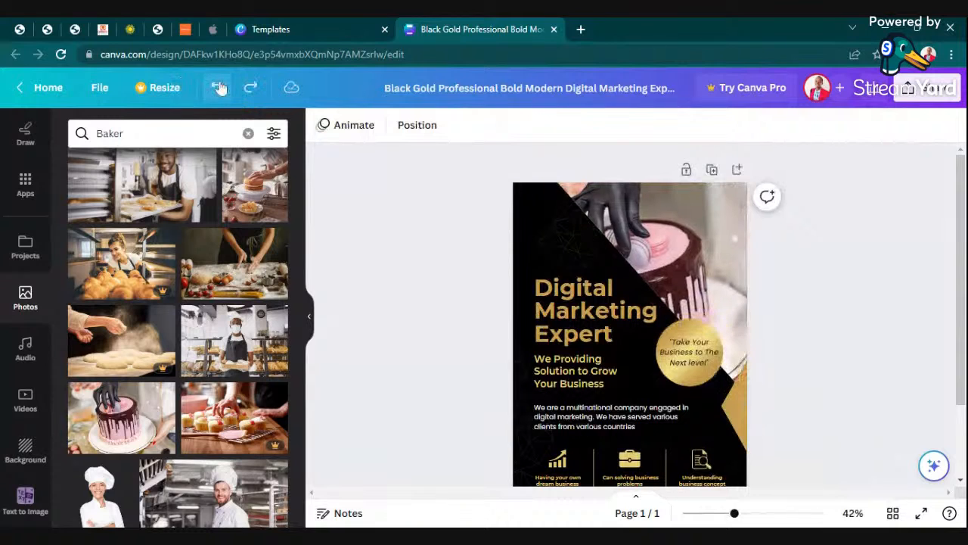
left_click(218, 88)
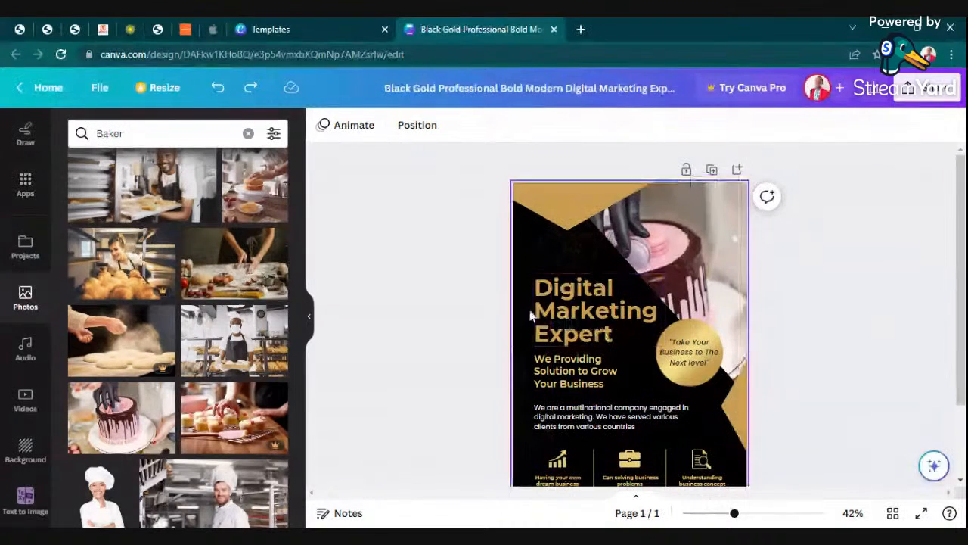
- Delete the quote text, the gold circle badge and both gold corner shapes from the flyer
left_click(688, 352)
left_click(690, 302)
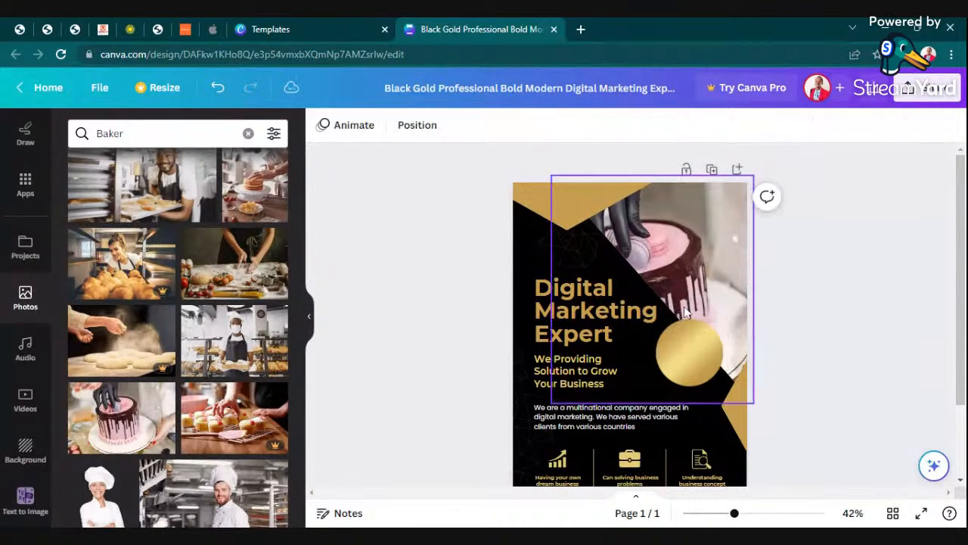
left_click(689, 361)
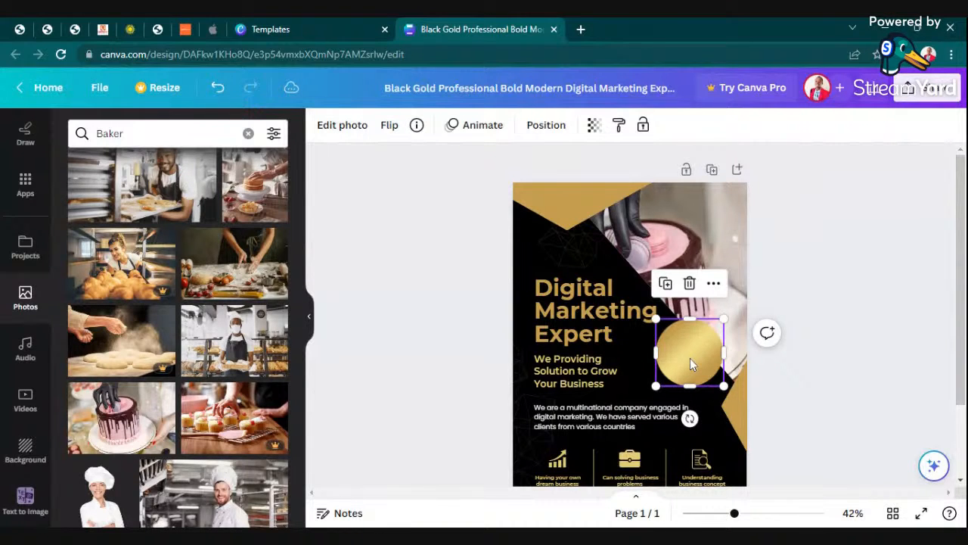
key("Delete")
scroll(817, 345, "down", 2)
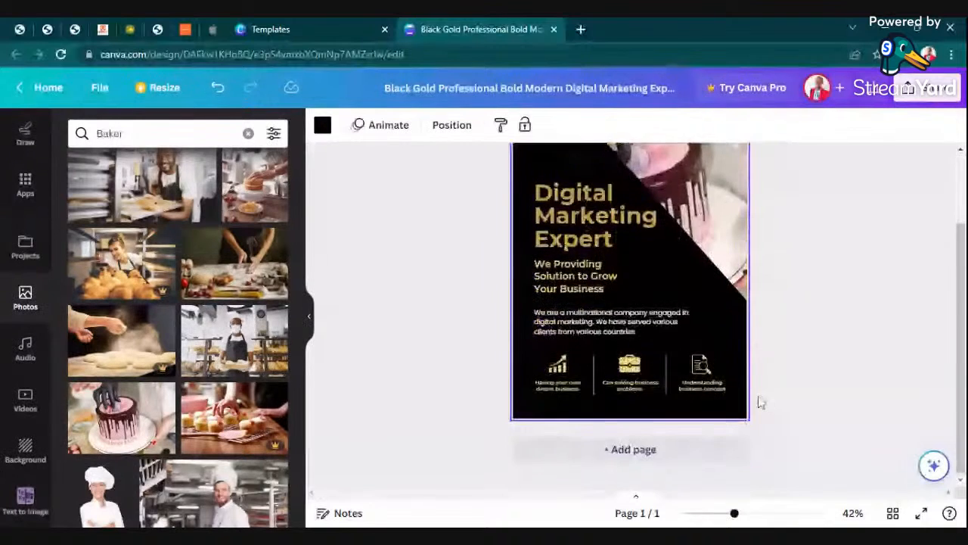
scroll(757, 400, "up", 2)
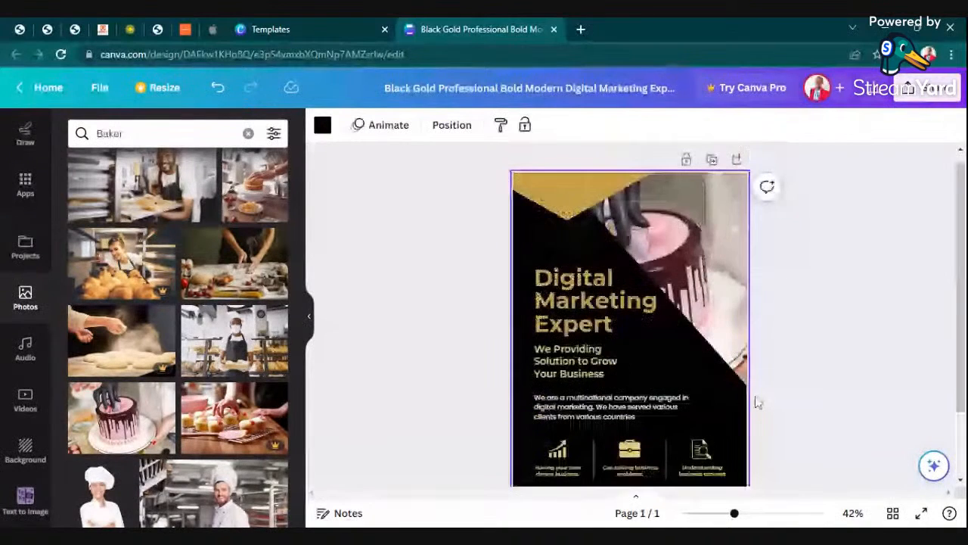
left_click(572, 212)
left_click(566, 266)
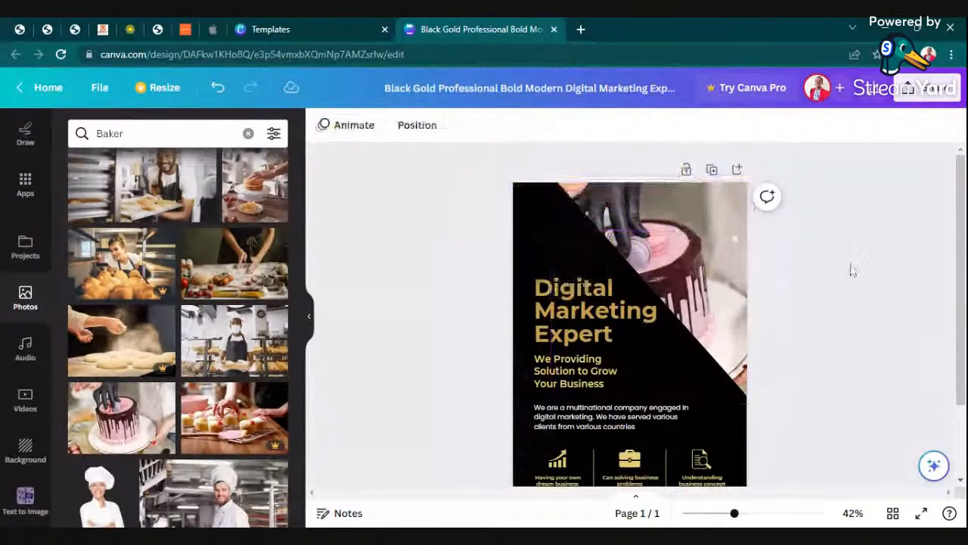
- Move the faint geometric line pattern from the flyer's upper-left area to its lower-right area
left_click(545, 218)
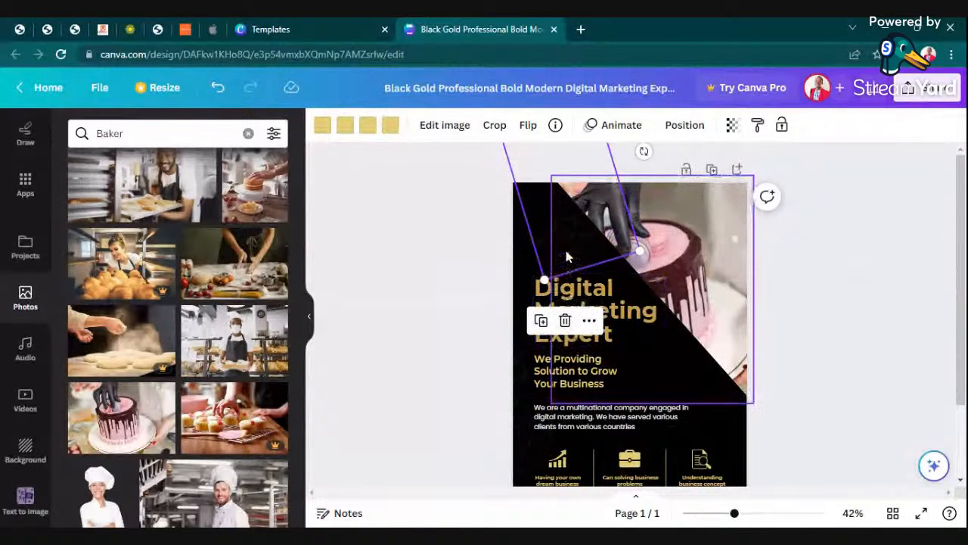
left_click_drag(567, 254, 694, 458)
left_click(908, 318)
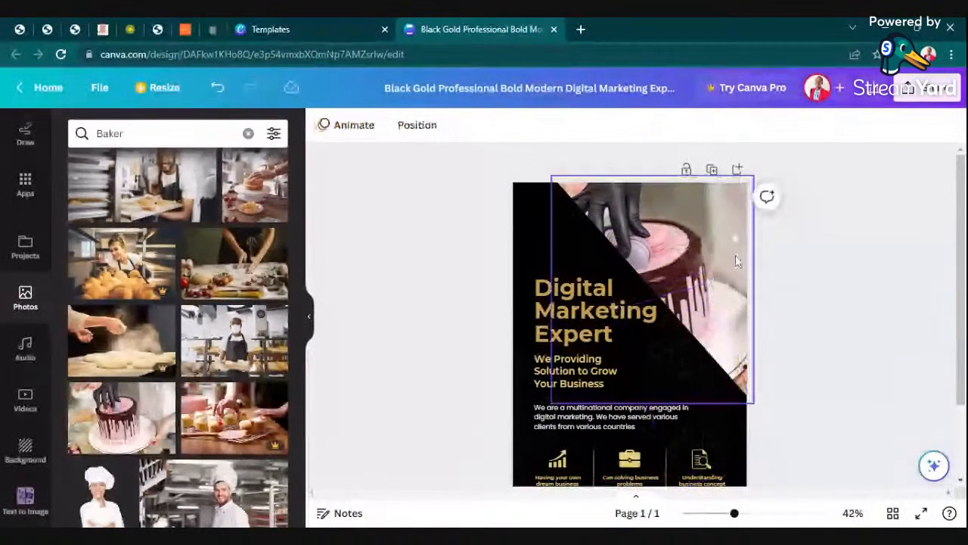
- Bring the cake photo to the front of the flyer's layer order
left_click(529, 221)
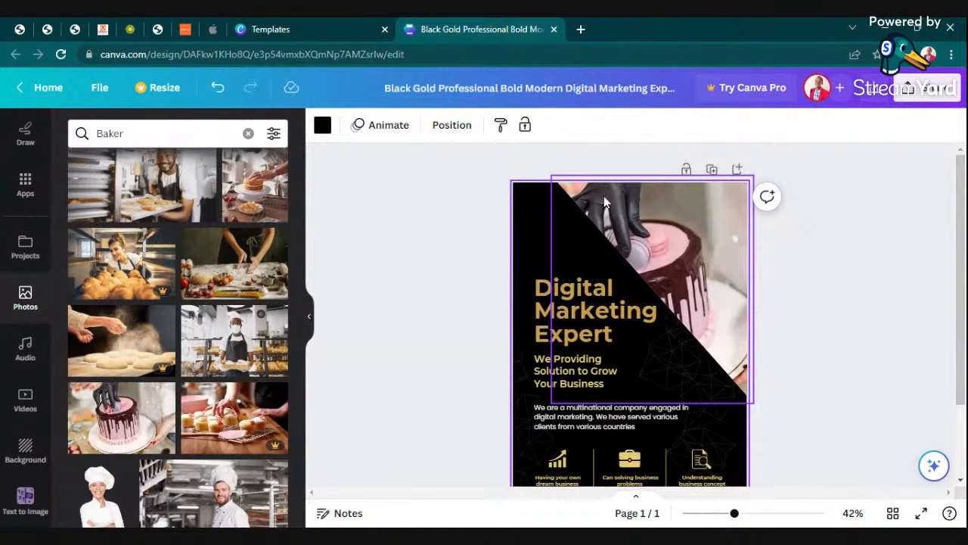
right_click(585, 197)
left_click(569, 200)
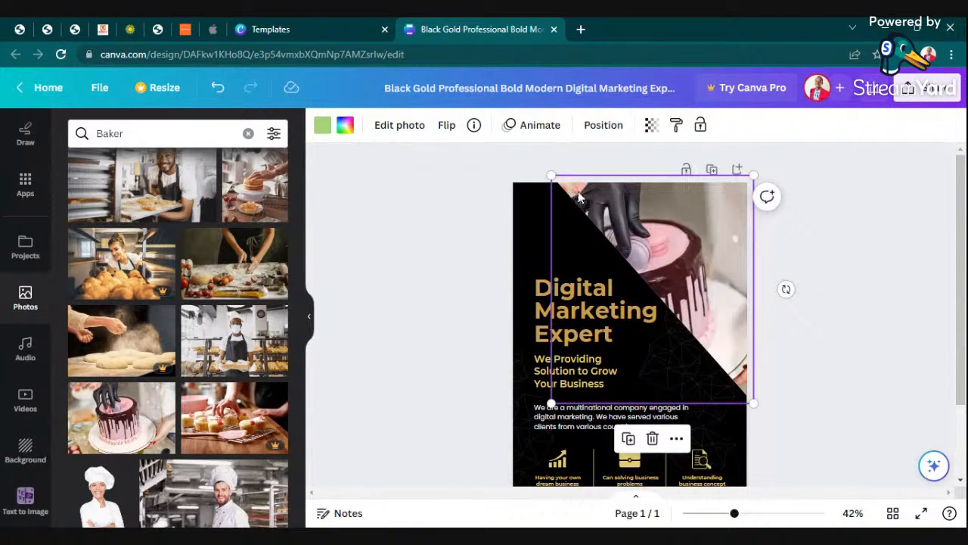
right_click(578, 197)
mouse_move(628, 286)
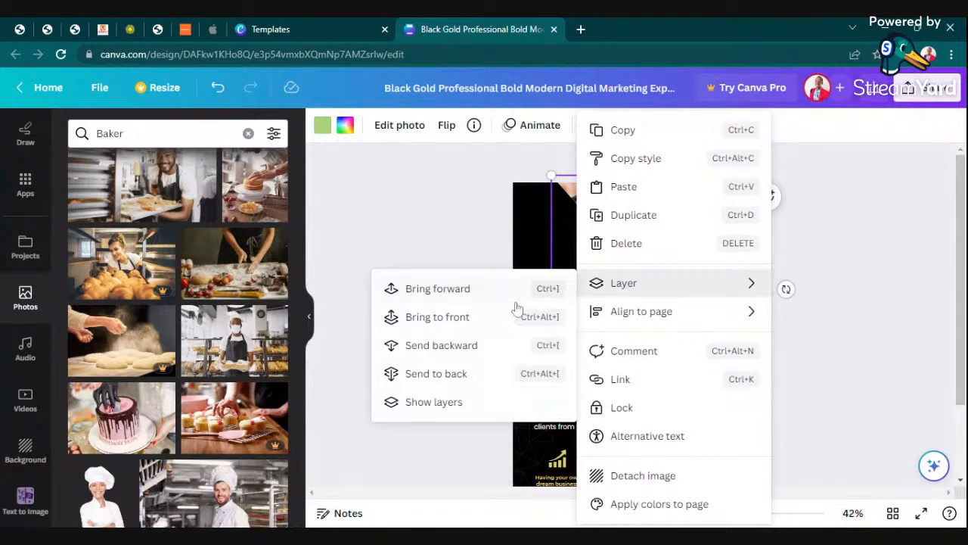
left_click(446, 318)
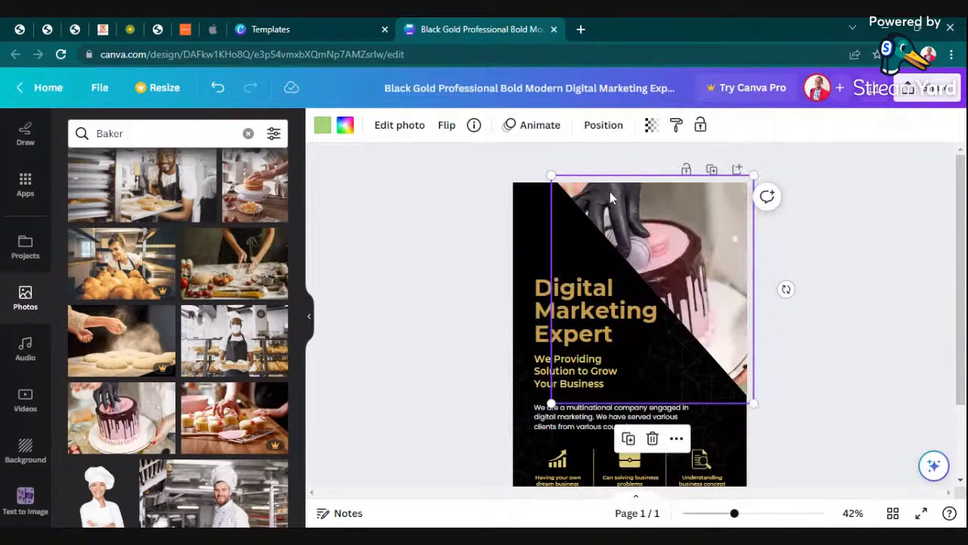
right_click(606, 205)
mouse_move(637, 286)
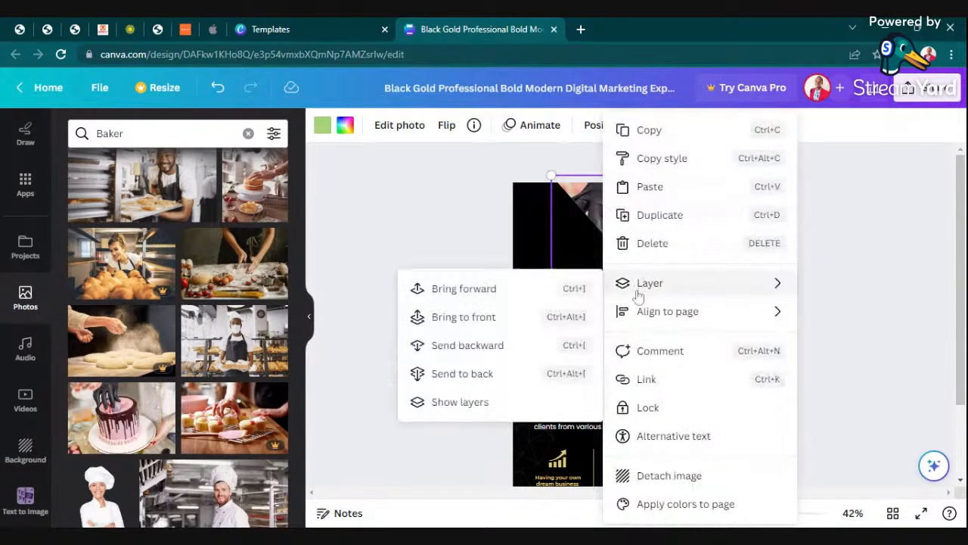
left_click(507, 318)
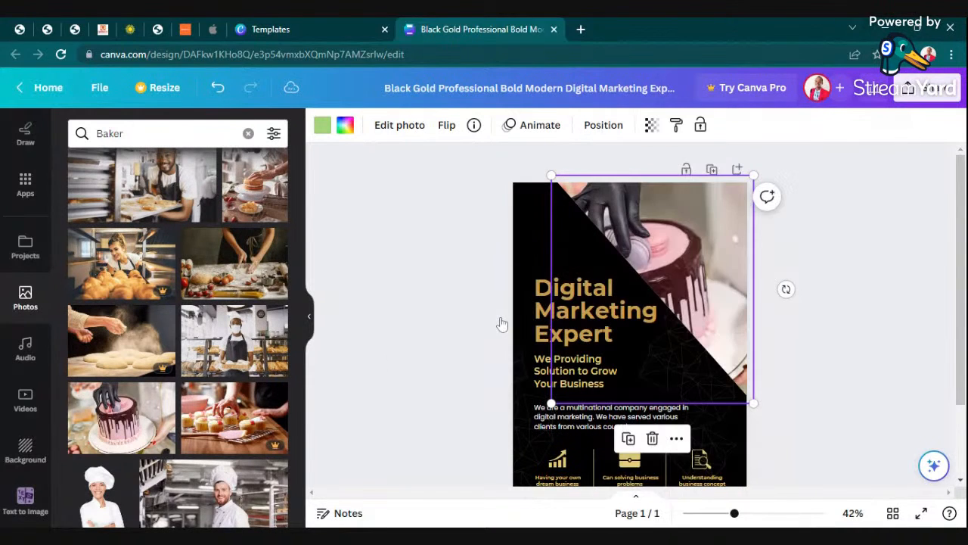
left_click(849, 205)
right_click(609, 217)
left_click(461, 199)
left_click(461, 199)
- Move the cake photo up and left until its right edge meets the page edge, and undo a trial reduction of its size
left_click(636, 196)
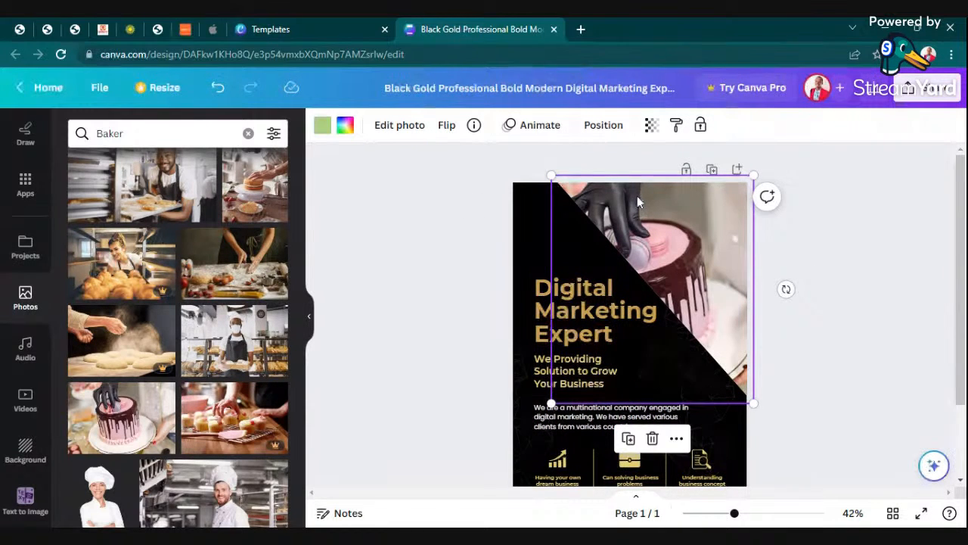
left_click_drag(638, 196, 632, 177)
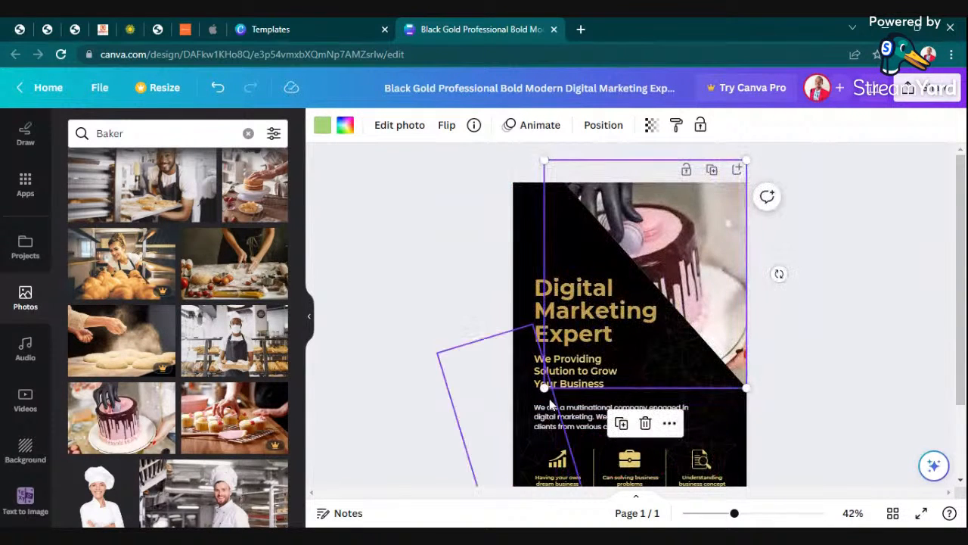
left_click_drag(545, 389, 547, 354)
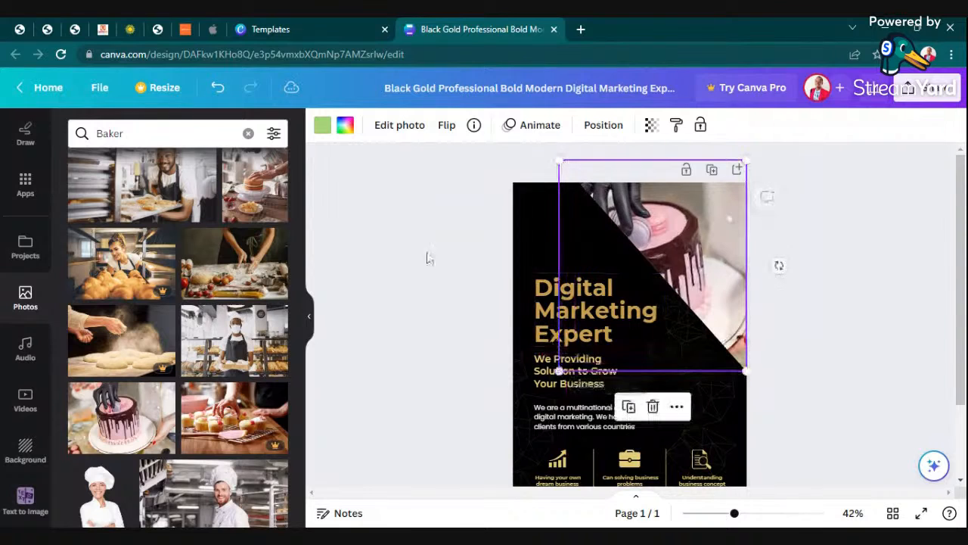
left_click(217, 88)
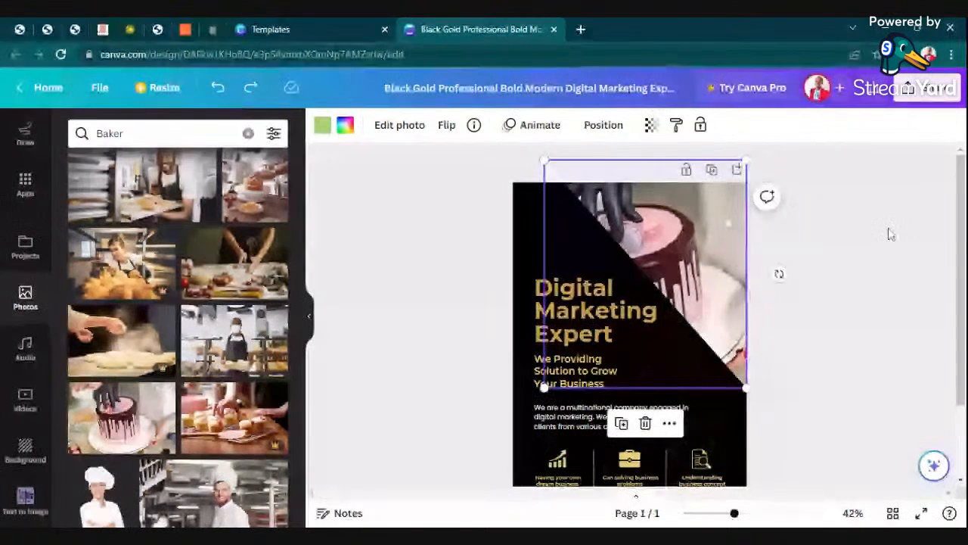
- Delete the diagonally cropped cake photo from the flyer after trying it in slightly different positions
left_click_drag(676, 218, 694, 227)
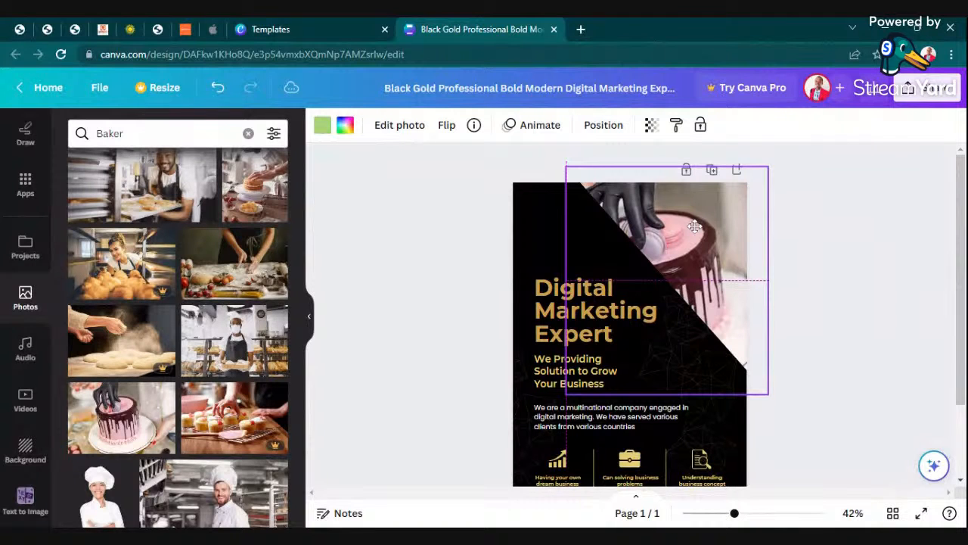
left_click_drag(694, 226, 678, 232)
left_click(650, 435)
left_click(651, 435)
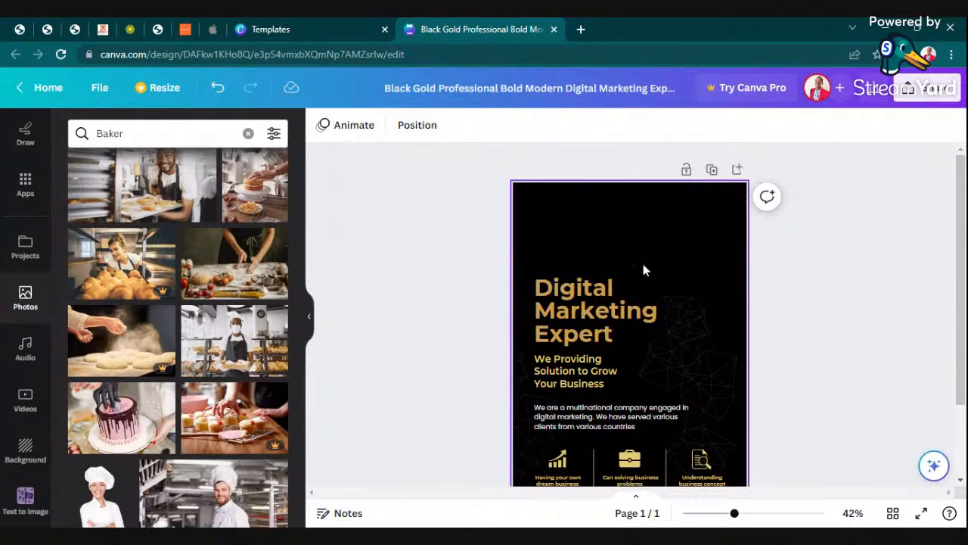
- Move the geometric line pattern further toward the page's lower-right corner and shift the "We Providing Solution to Grow Your Business" text right
left_click_drag(710, 376, 749, 446)
left_click(849, 293)
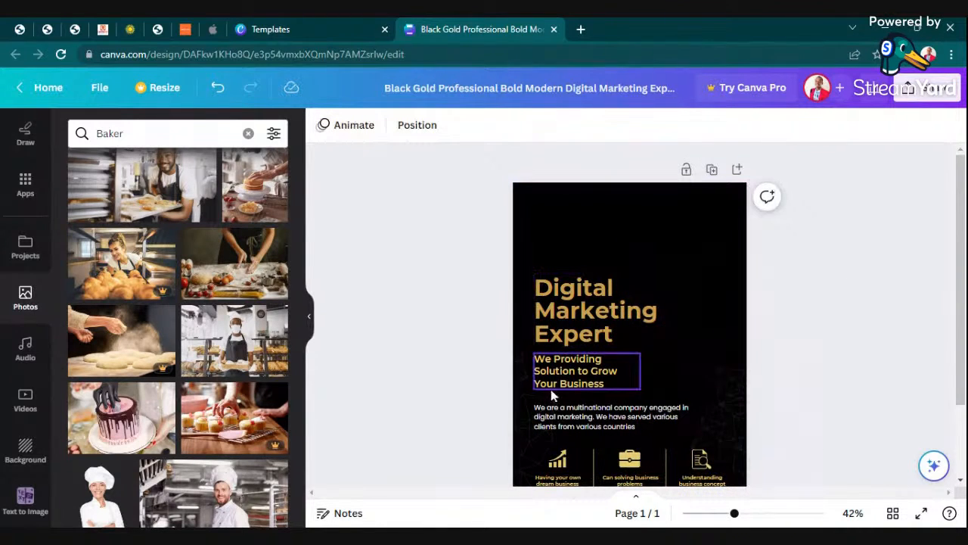
left_click_drag(562, 384, 593, 383)
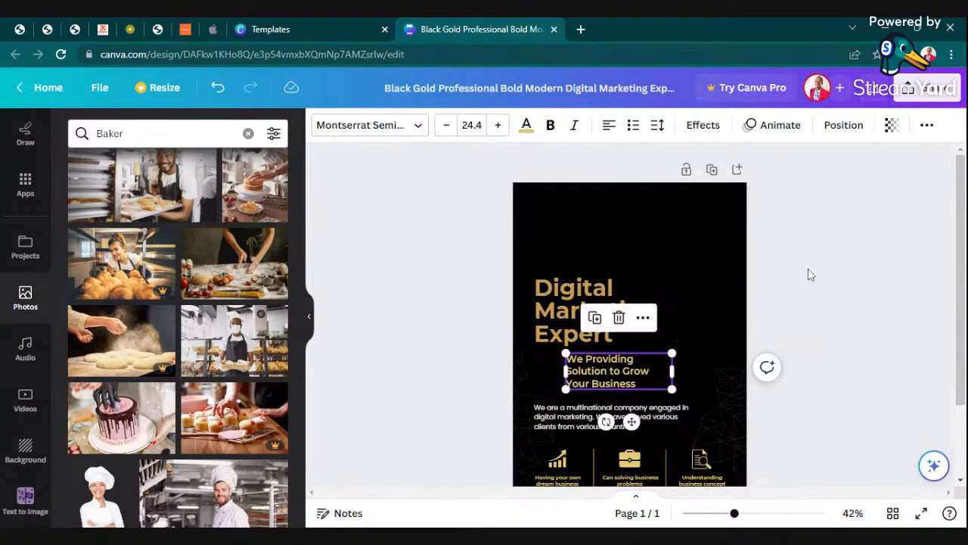
left_click(808, 275)
- Widen the "Digital Marketing Expert" heading's text box to wrap onto two lines and scale the heading down to size 24.3
left_click(631, 331)
left_click_drag(665, 309, 762, 301)
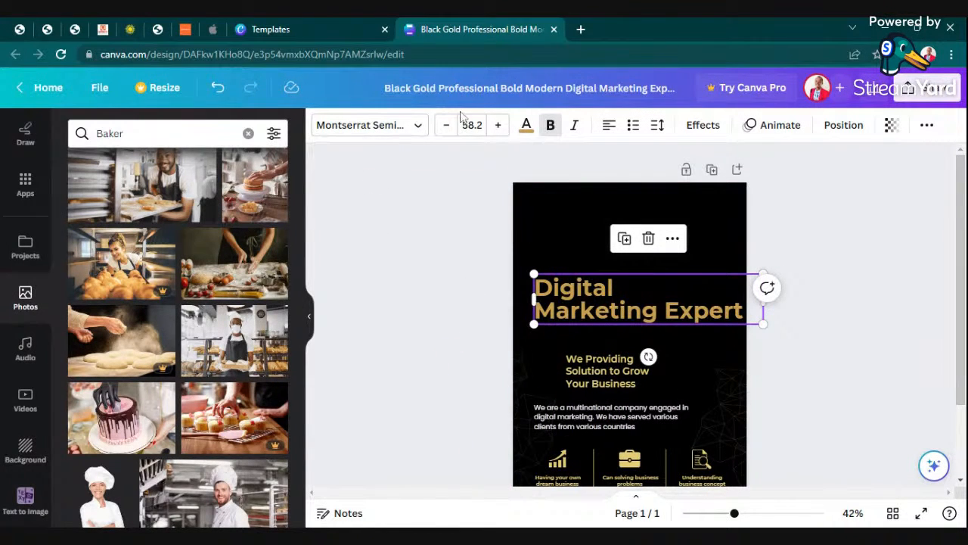
double_click(677, 323)
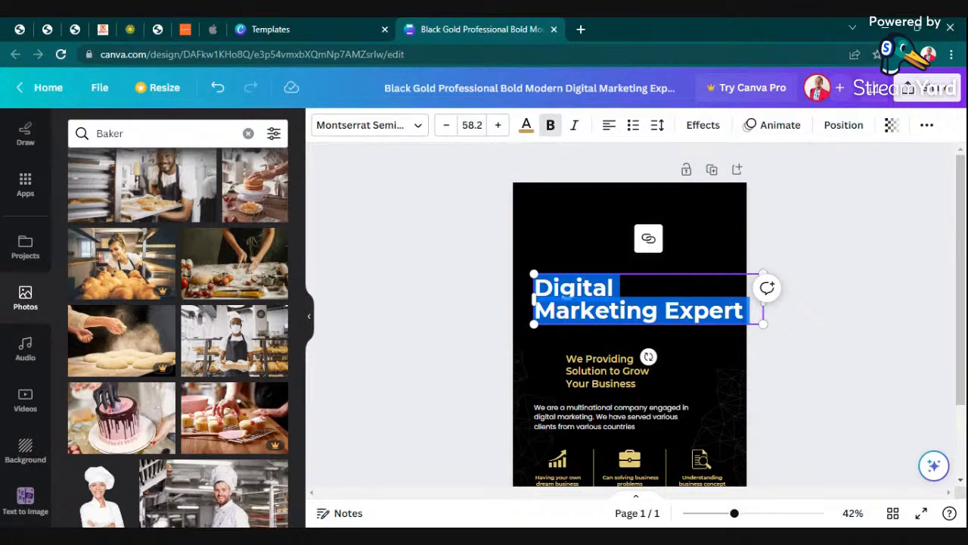
left_click_drag(763, 324, 623, 327)
left_click(683, 297)
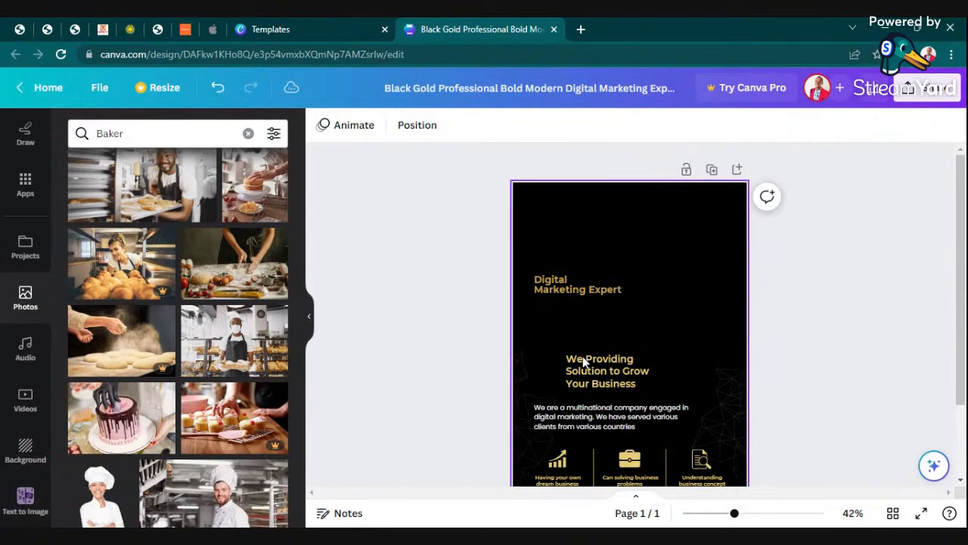
- Move the "Digital Marketing Expert" heading down above the subheading and join its text into one line
left_click(587, 279)
left_click_drag(587, 279, 723, 324)
double_click(552, 328)
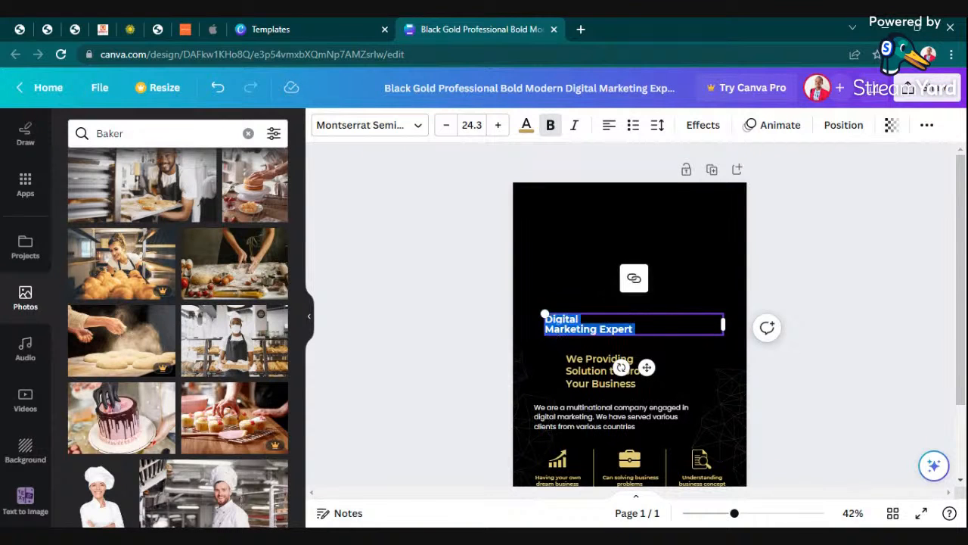
left_click(591, 329)
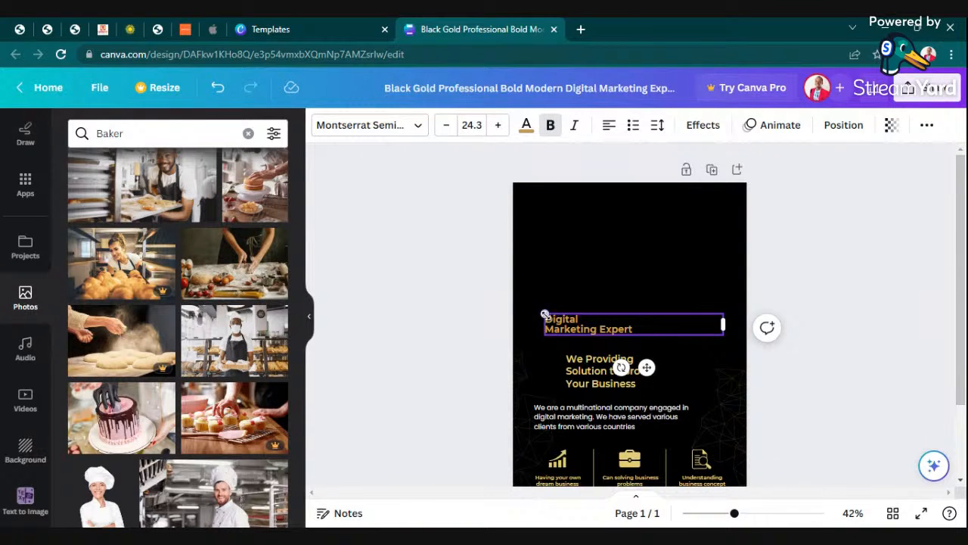
key("BackSpace")
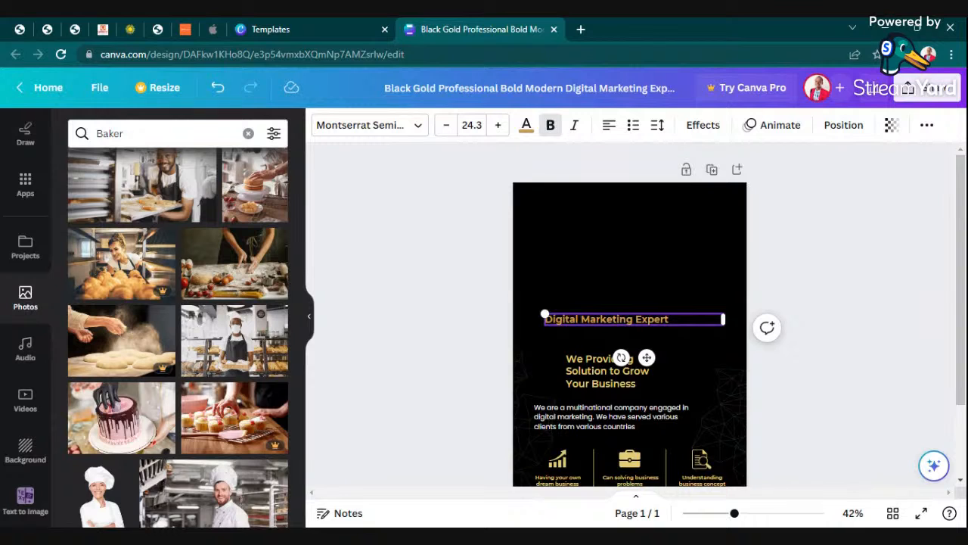
- Narrow the heading's text box to fit its single line and centre it horizontally on the page
left_click_drag(724, 318, 673, 314)
left_click(604, 350)
left_click_drag(608, 319, 631, 324)
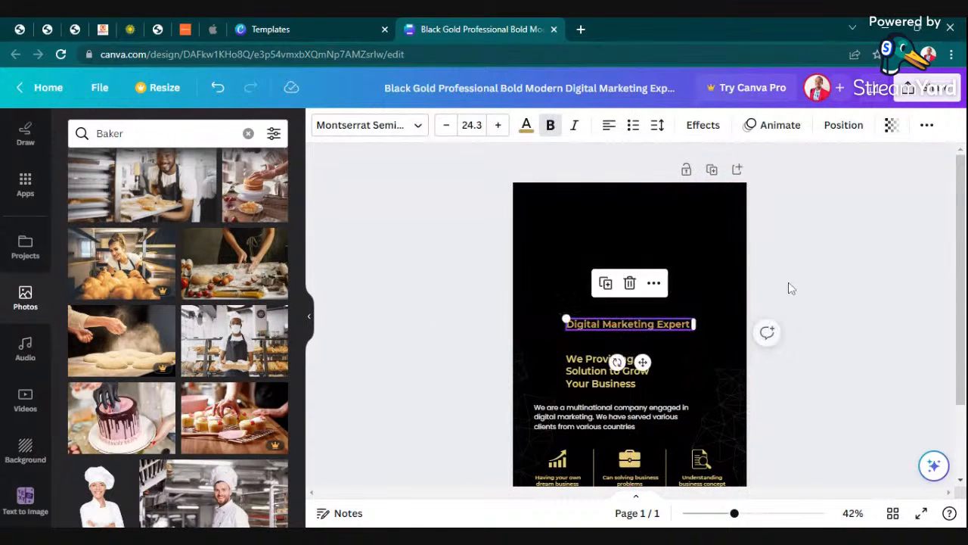
left_click(813, 265)
- Narrow the "We Providing Solution to Grow Your Business" text box and centre it beneath the heading
left_click(612, 384)
left_click_drag(613, 383, 614, 371)
left_click(870, 233)
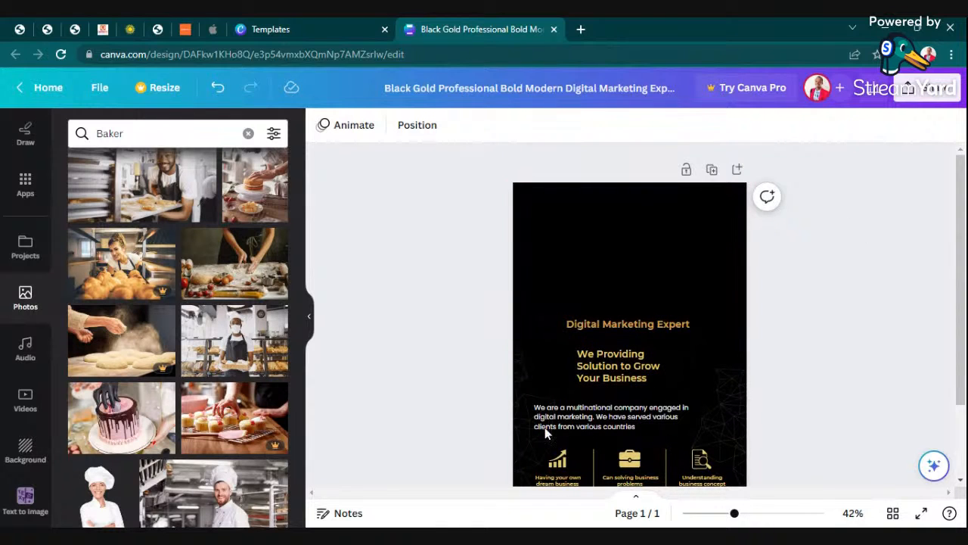
left_click(638, 379)
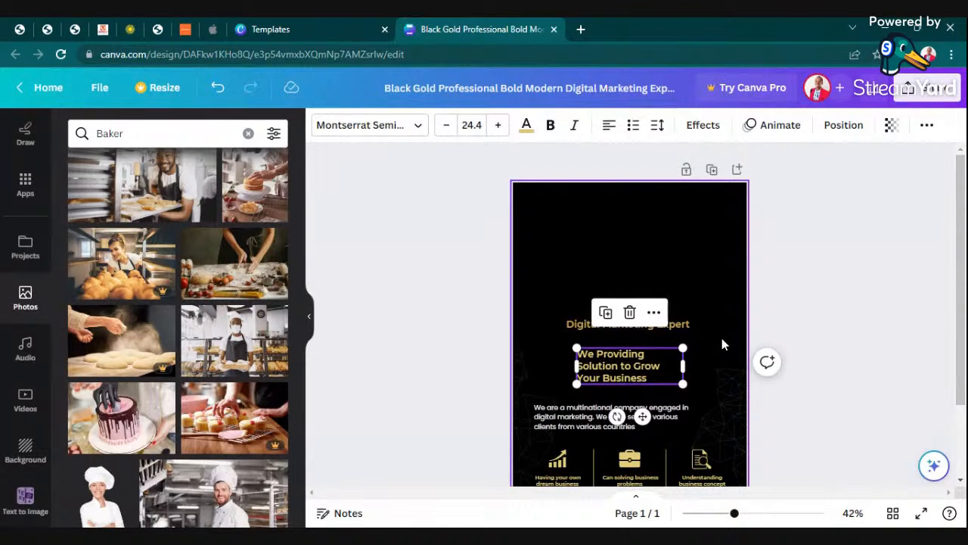
left_click(821, 266)
left_click(624, 365)
mouse_move(625, 366)
left_mouse_down()
mouse_move(627, 352)
mouse_move(628, 364)
left_mouse_up()
left_click(875, 242)
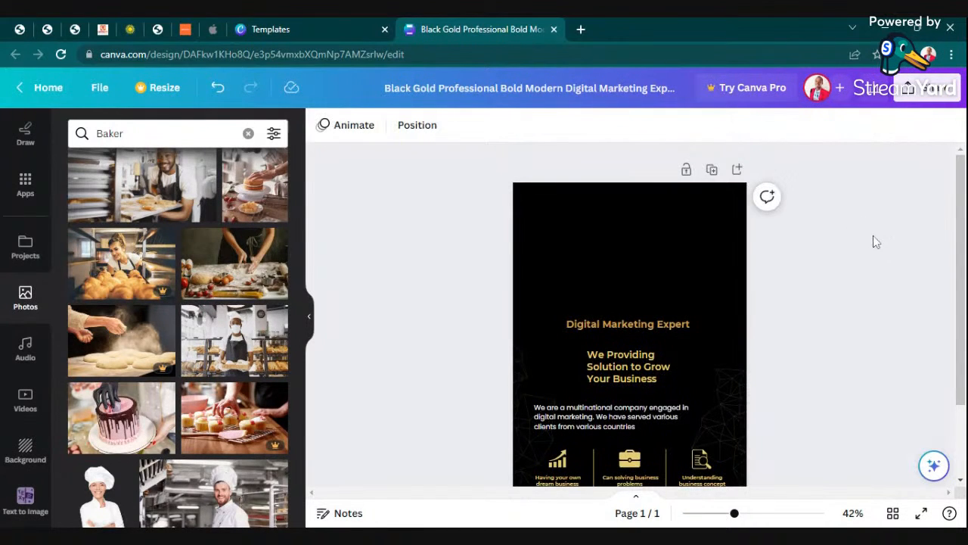
- Delete the white paragraph about the multinational company above the icon row
scroll(593, 446, "down", 1)
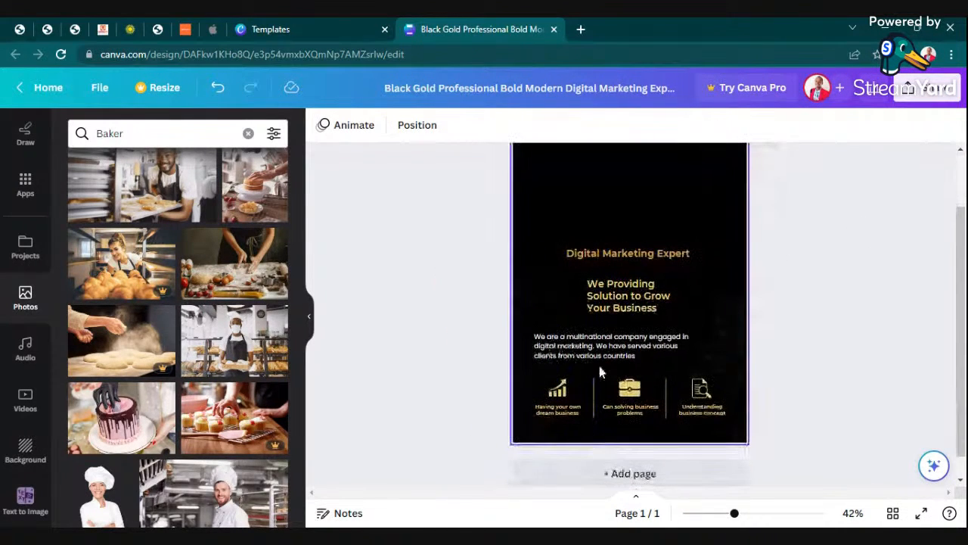
left_click(599, 366)
left_click(617, 298)
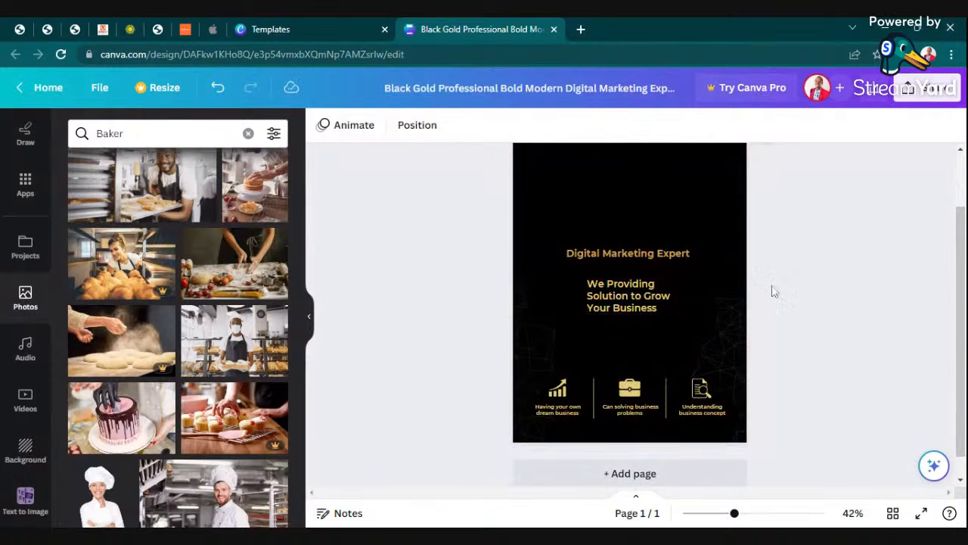
- Move the subheading down to just above the icon row and the "Digital Marketing Expert" heading down to just above the subheading
scroll(612, 314, "up", 2)
left_click(650, 380)
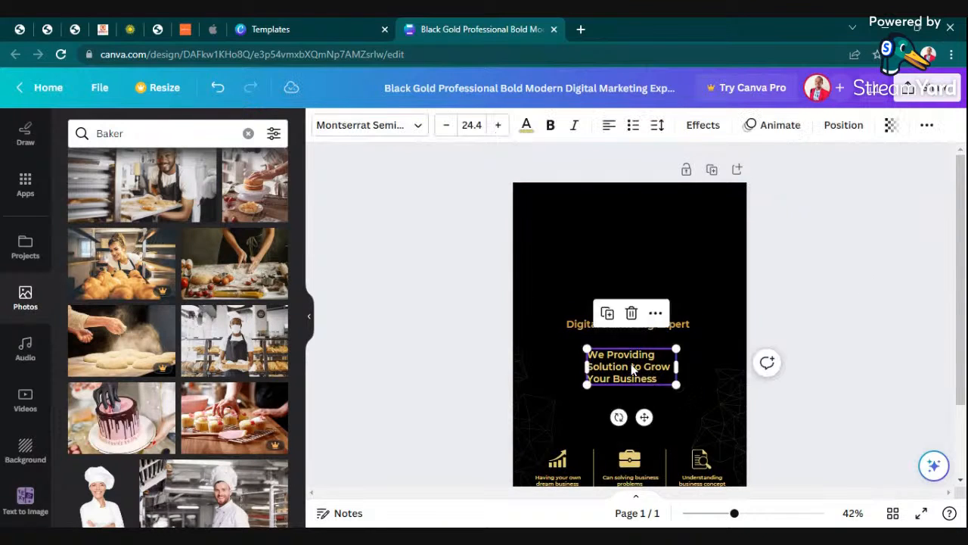
left_click_drag(631, 363, 629, 407)
left_click(874, 227)
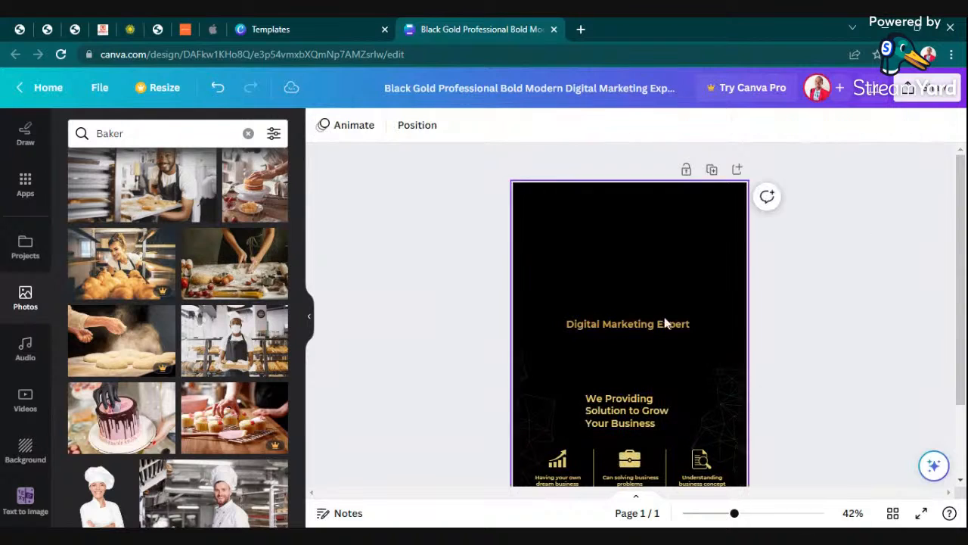
left_click(627, 324)
left_click_drag(627, 324, 627, 361)
left_click(629, 345)
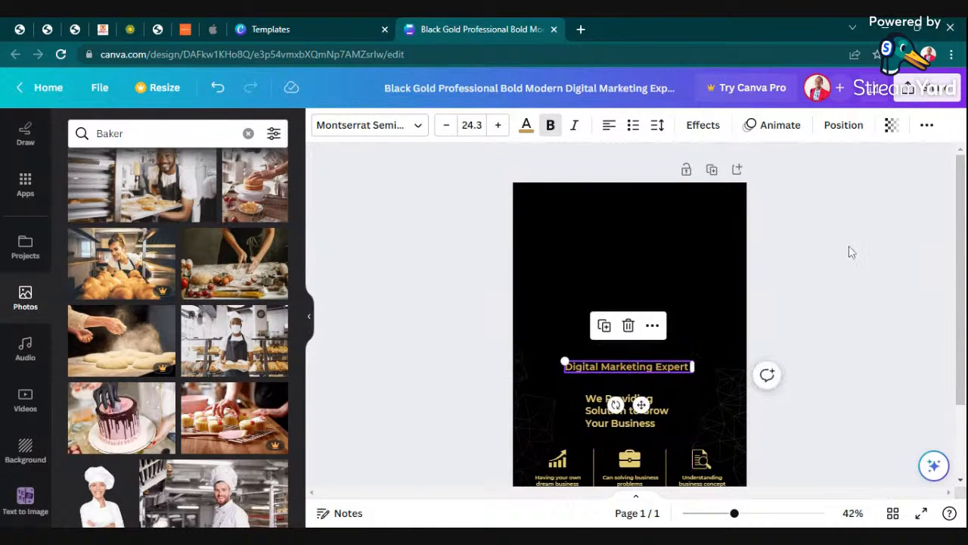
left_click(794, 236)
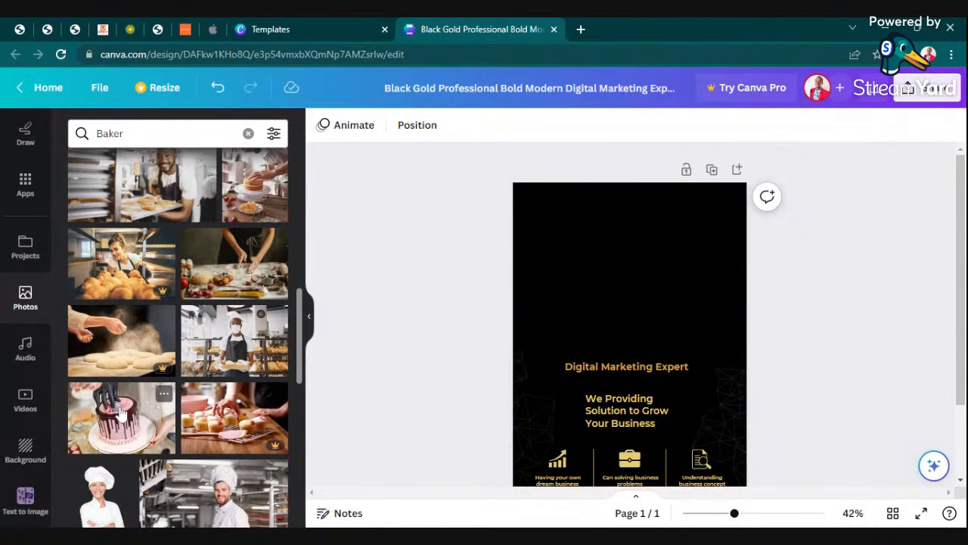
- Add the pink drip cake photo to the flyer and enlarge it to fill the page's upper part from edge to edge
left_click(168, 390)
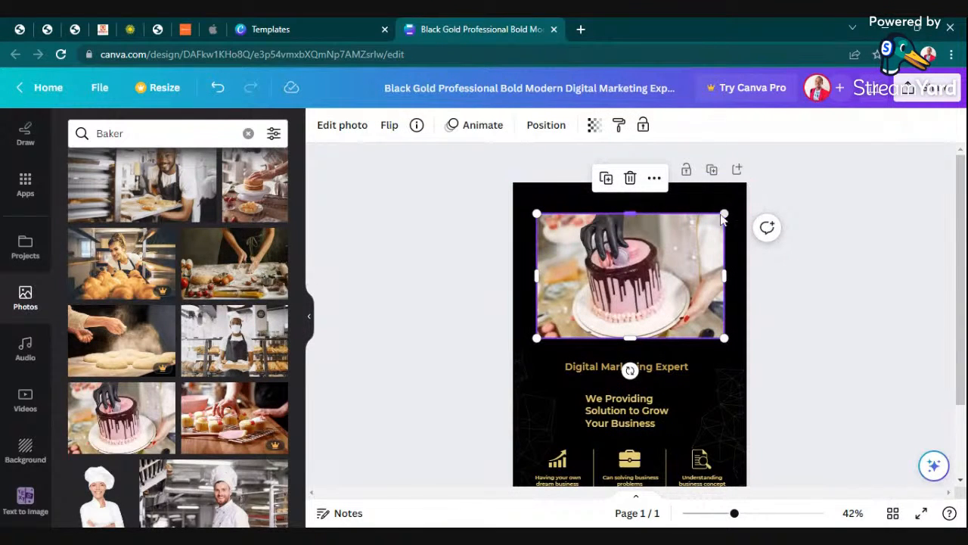
left_click_drag(725, 214, 740, 188)
left_click_drag(537, 199, 511, 184)
left_click(840, 226)
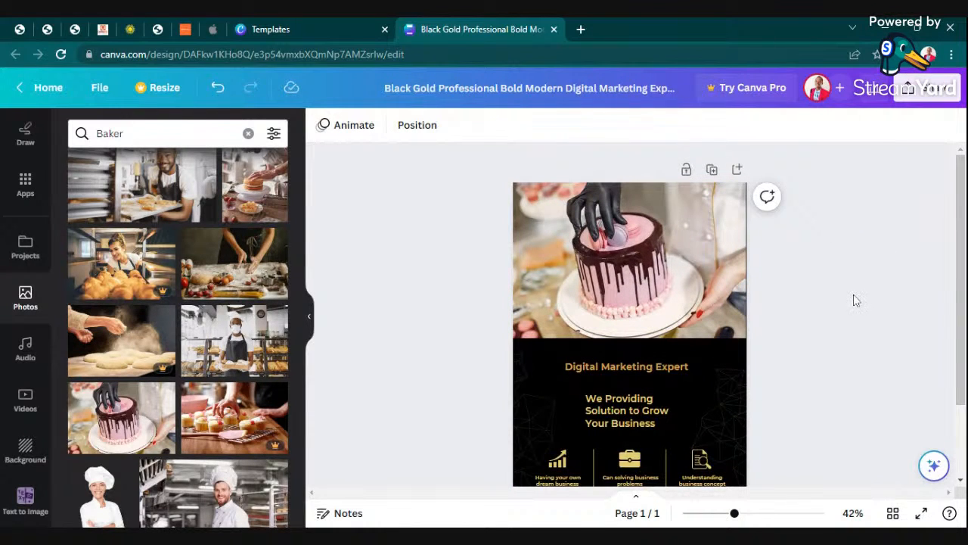
- Shift the geometric line patterns on both sides of the text outward toward the page edges
scroll(853, 300, "down", 1)
scroll(850, 310, "up", 1)
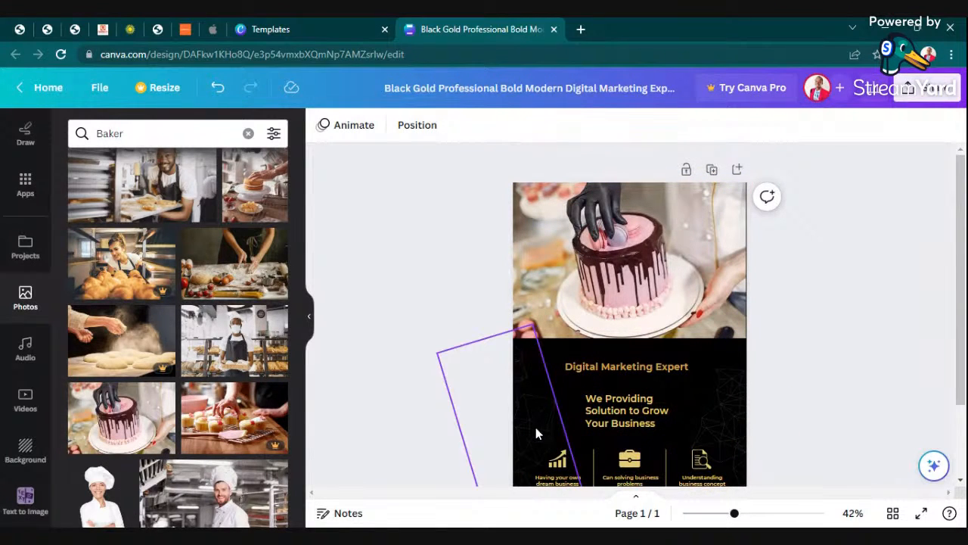
mouse_move(536, 433)
left_mouse_down()
mouse_move(523, 457)
mouse_move(518, 436)
left_mouse_up()
left_click(880, 357)
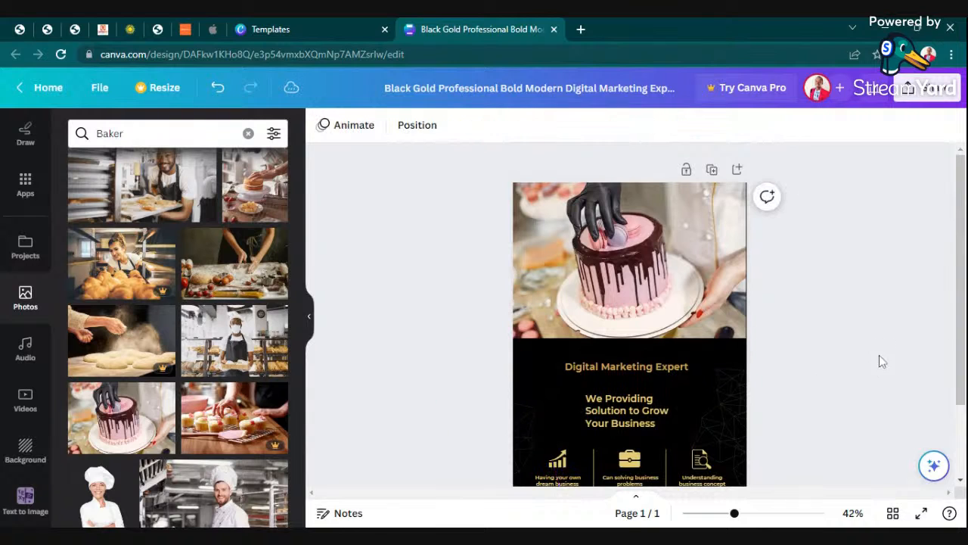
left_click_drag(737, 439, 752, 407)
left_click(870, 242)
- Delete the three icons, their captions and the two divider lines from the bottom of the flyer
scroll(848, 303, "down", 2)
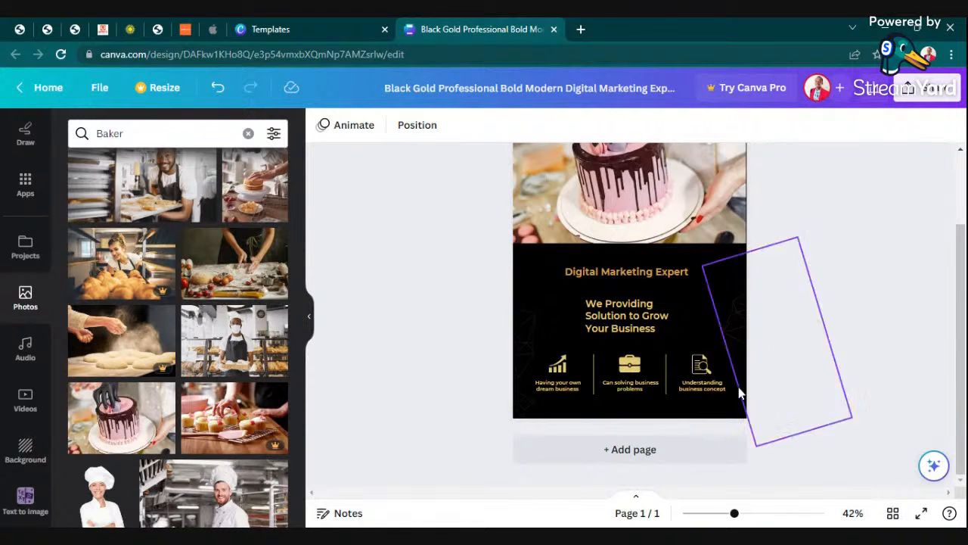
left_click(705, 387)
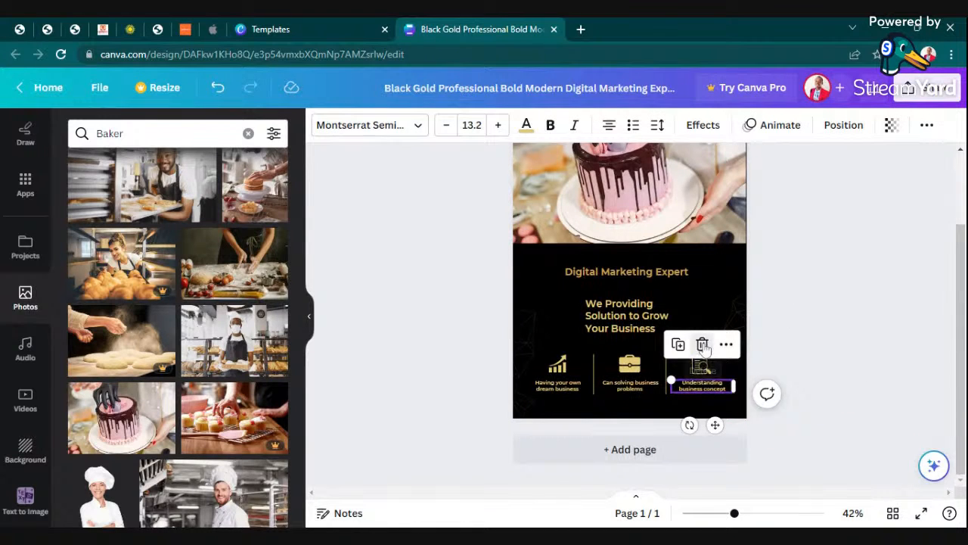
left_click(702, 345)
left_click(699, 363)
left_click(702, 319)
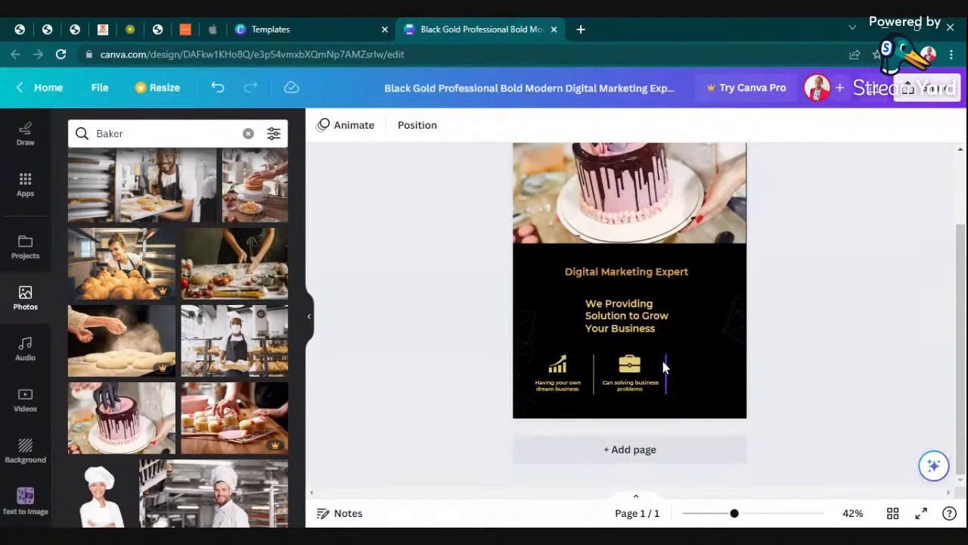
left_click(665, 366)
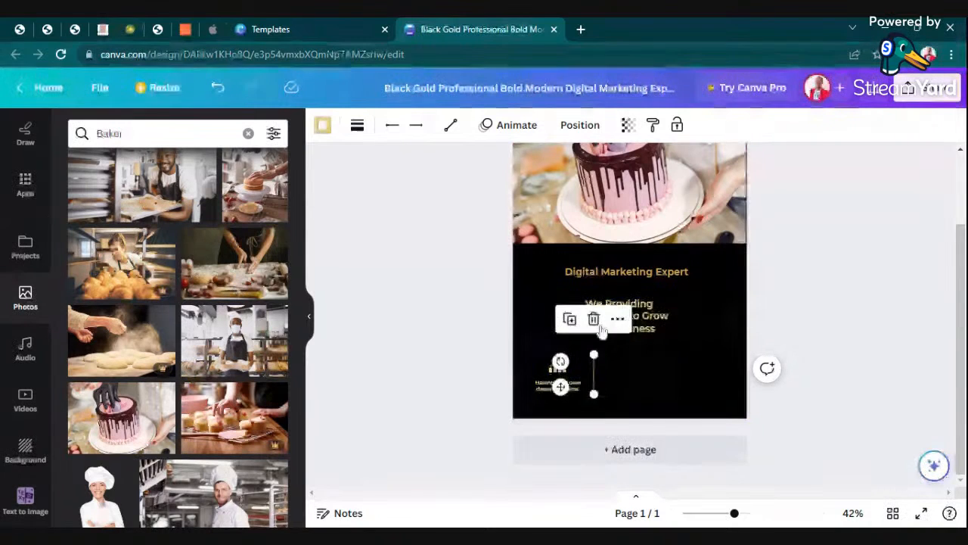
left_click(594, 321)
left_click(559, 369)
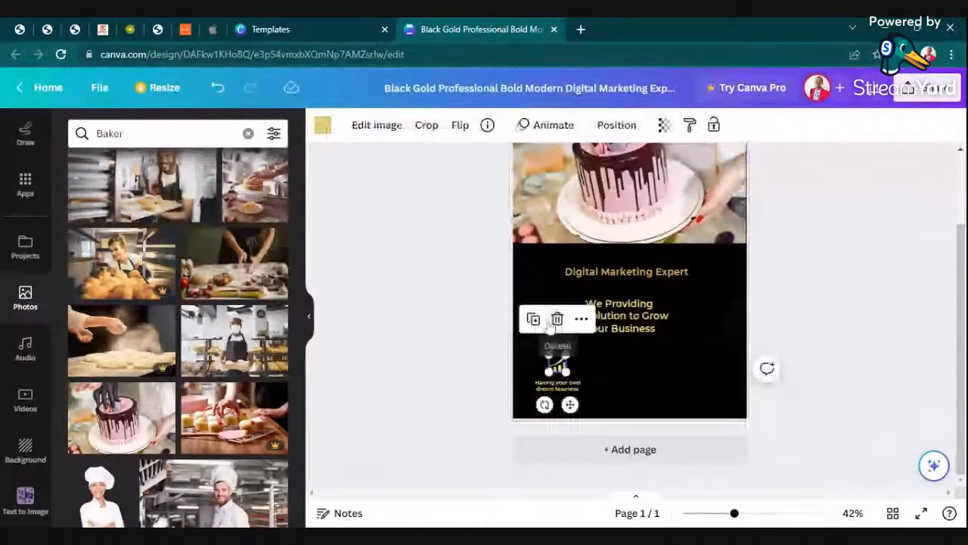
left_click(558, 319)
left_click(558, 385)
left_click(566, 345)
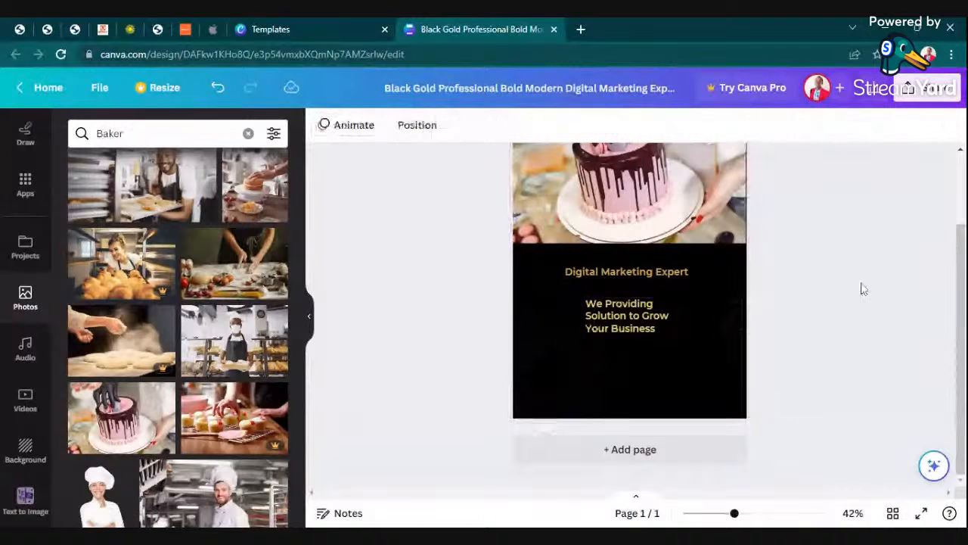
- Recolour the "Digital Marketing Expert" heading to the same light yellow-gold as the subheading
scroll(833, 303, "up", 2)
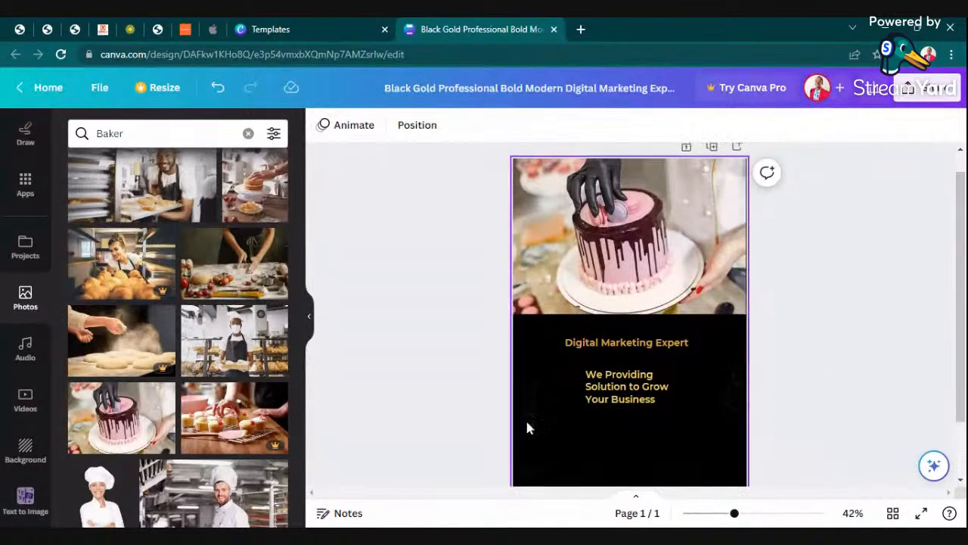
left_click(634, 344)
left_click(645, 399)
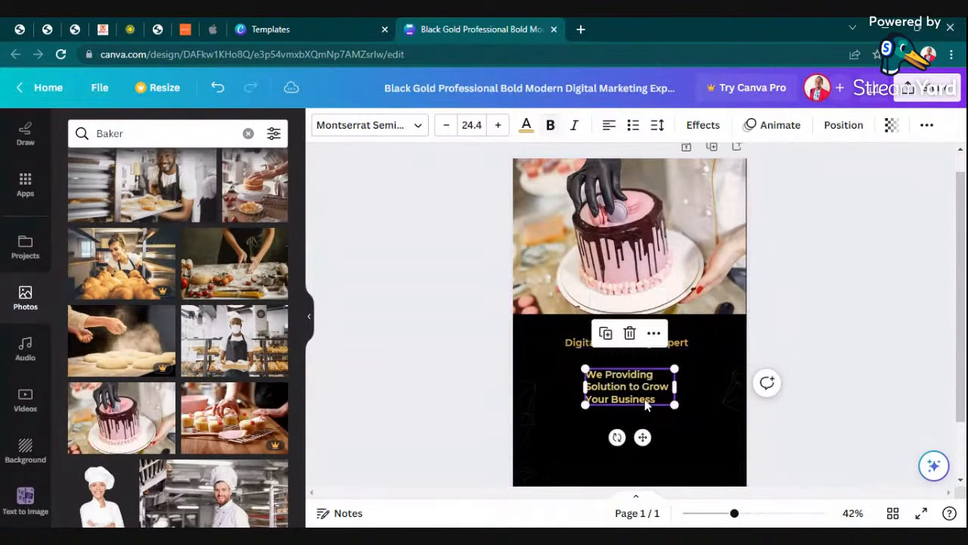
left_click(527, 125)
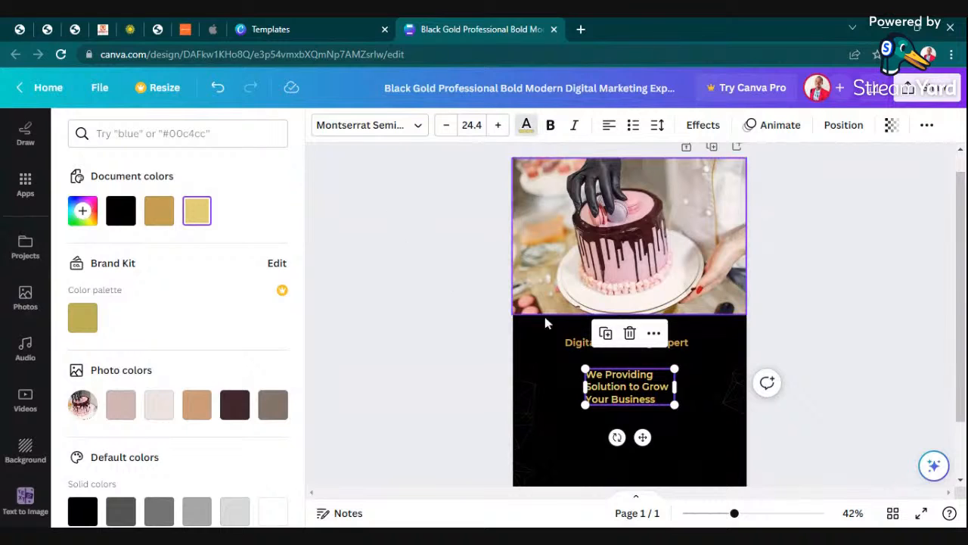
left_click(566, 341)
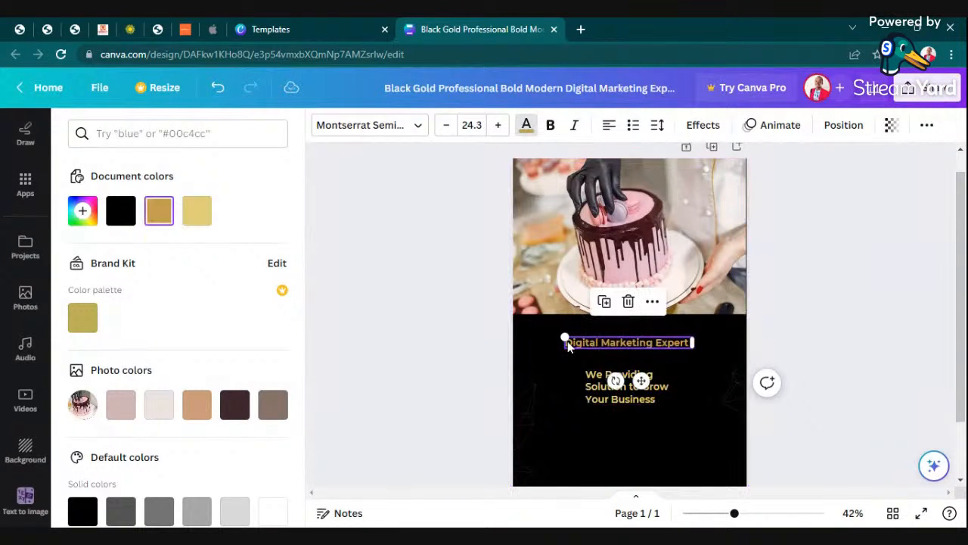
left_click(197, 210)
left_click(892, 241)
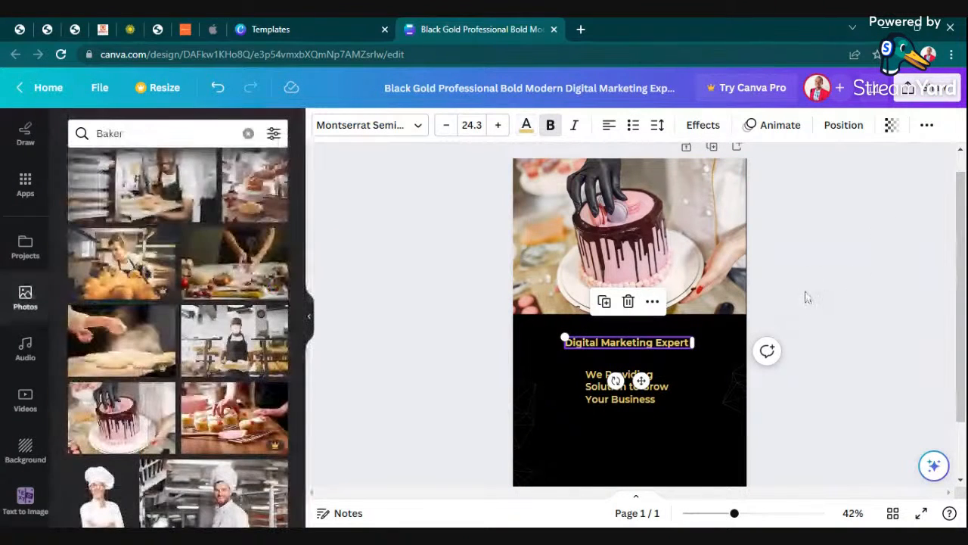
- Replace the "Digital Marketing Expert" heading text with "JANE'S CAKES AND BREAD BAKERY"
left_click(880, 283)
scroll(882, 338, "up", 1)
scroll(882, 323, "down", 2)
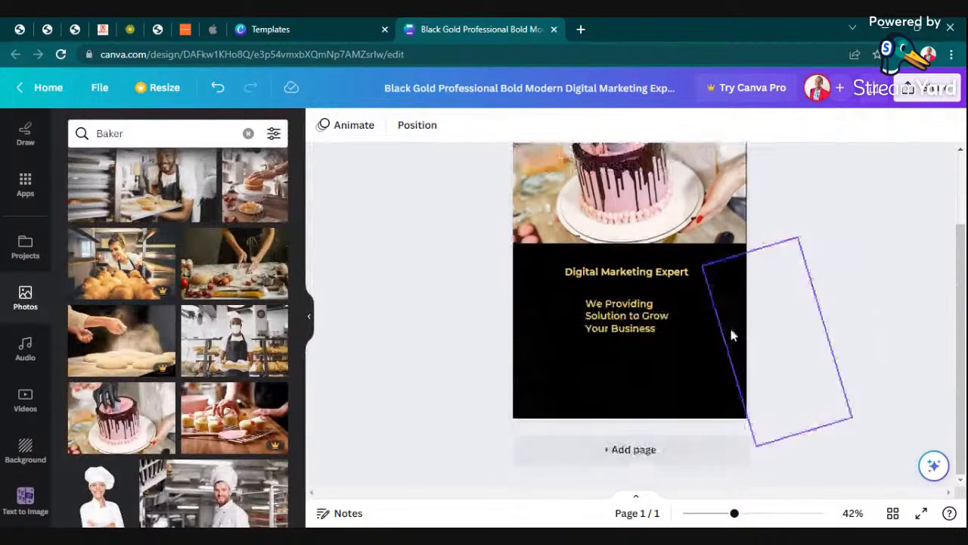
left_click(692, 277)
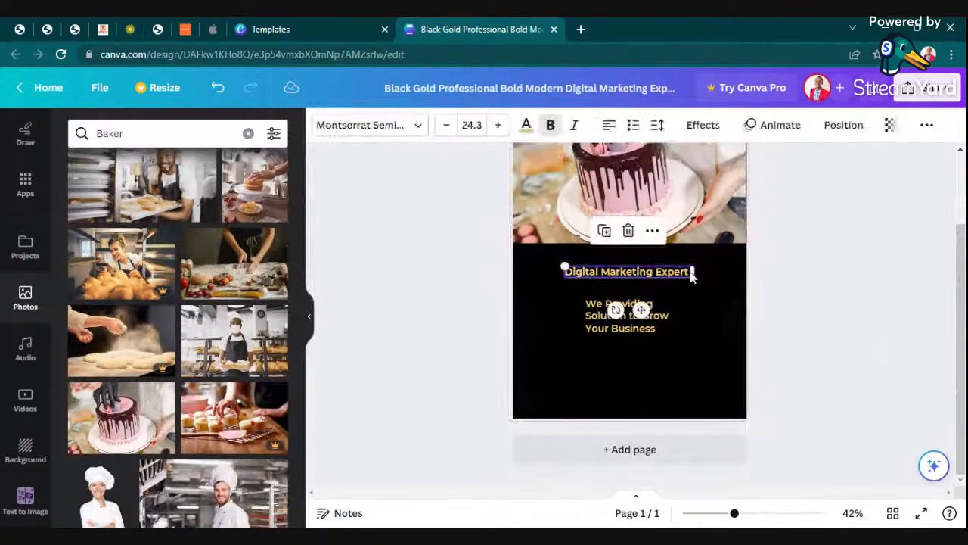
key("BackSpace")
key("BackSpace")
key("BackSpace")
key("BackSpace")
key("BackSpace")
key("BackSpace")
key("BackSpace")
key("BackSpace")
key("BackSpace")
key("BackSpace")
key("BackSpace")
key("BackSpace")
key("BackSpace")
key("BackSpace")
key("BackSpace")
key("BackSpace")
key("BackSpace")
key("BackSpace")
key("BackSpace")
key("BackSpace")
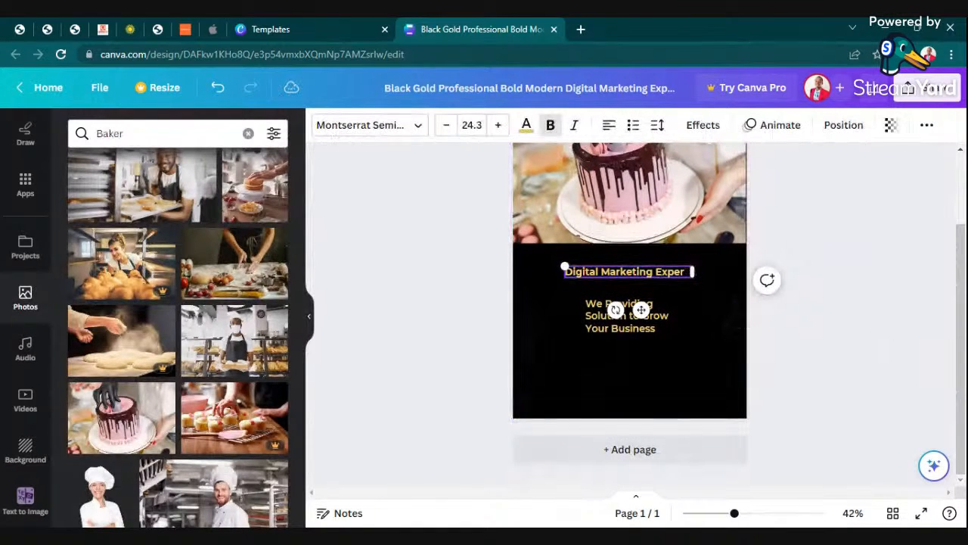
key("BackSpace")
key("BackSpace")
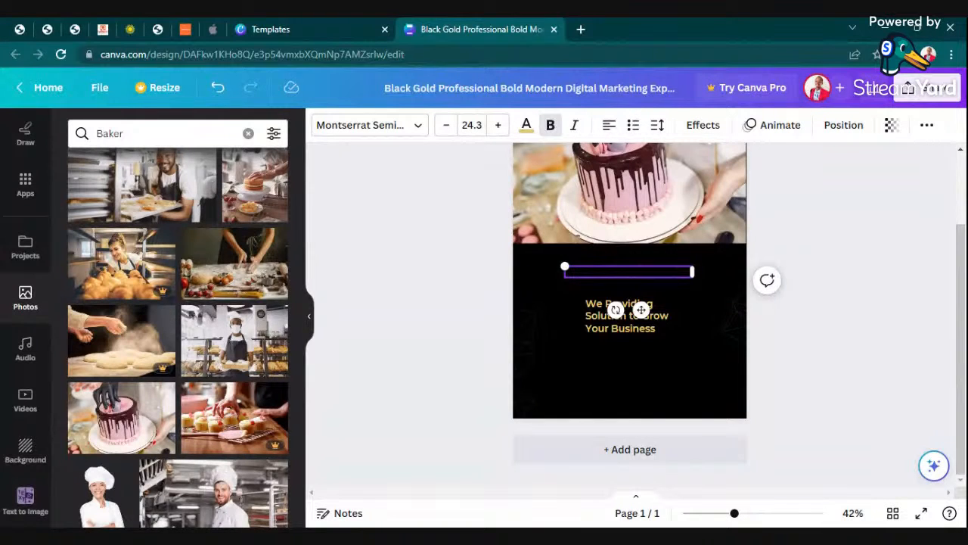
type("JANE'S CAKES")
type("AKES A")
type("ND BRE")
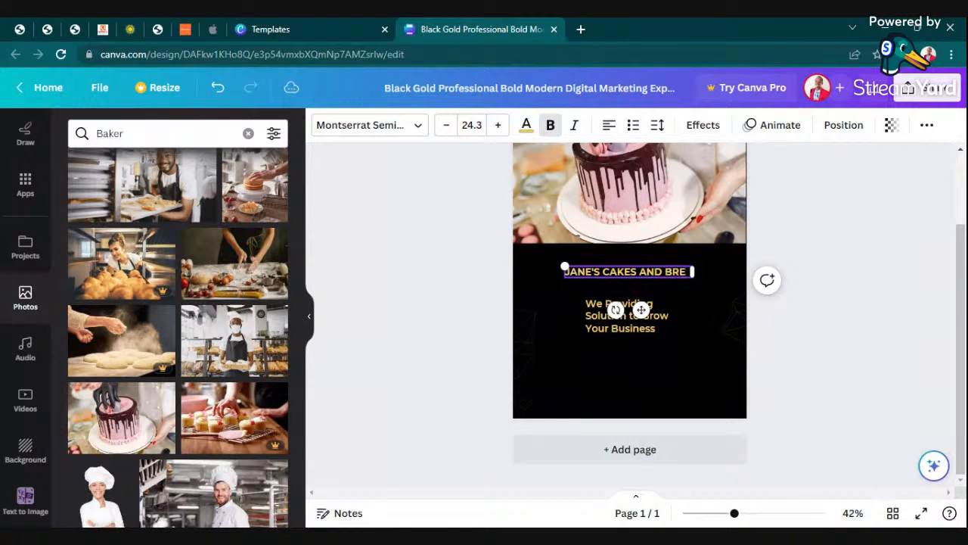
type("AD")
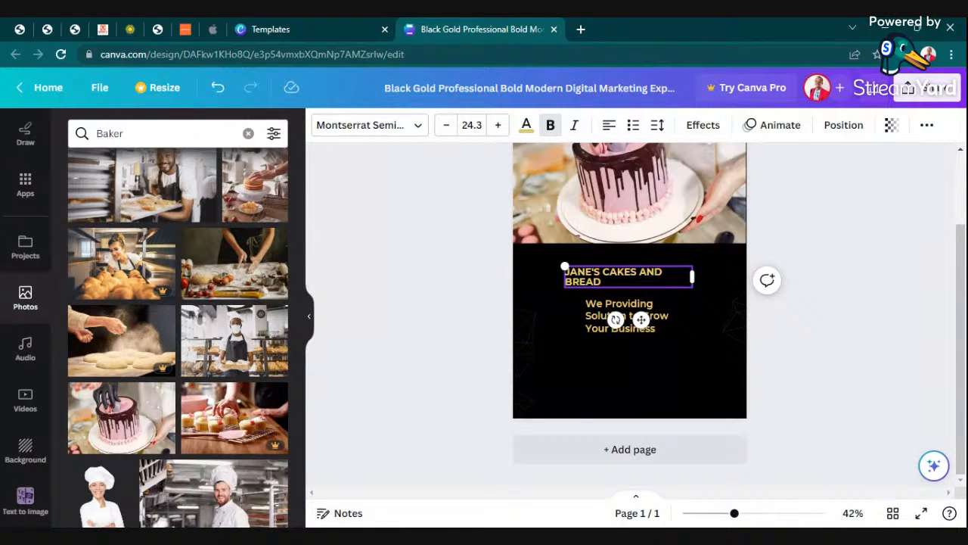
type(" BAKERY")
left_click(904, 289)
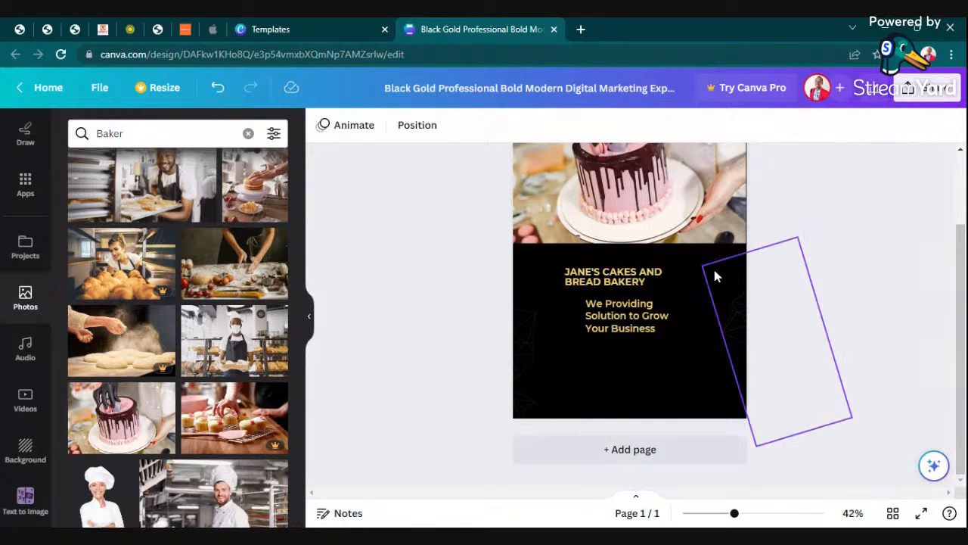
- Move the subheading lower on the black area and replace its text with "FOR ORDERS, CALL/SMS" and the phone number on a new line
left_click(636, 281)
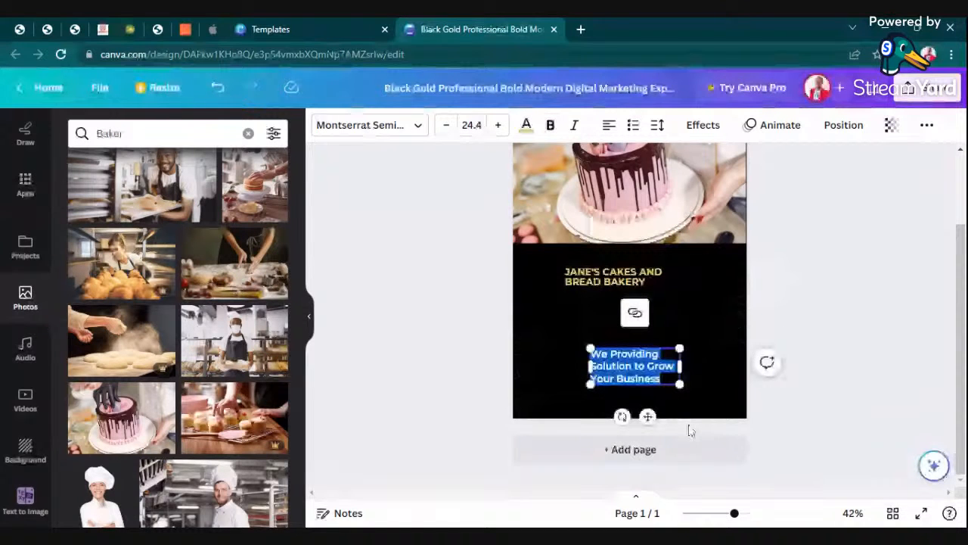
key("BackSpace")
type("FOR")
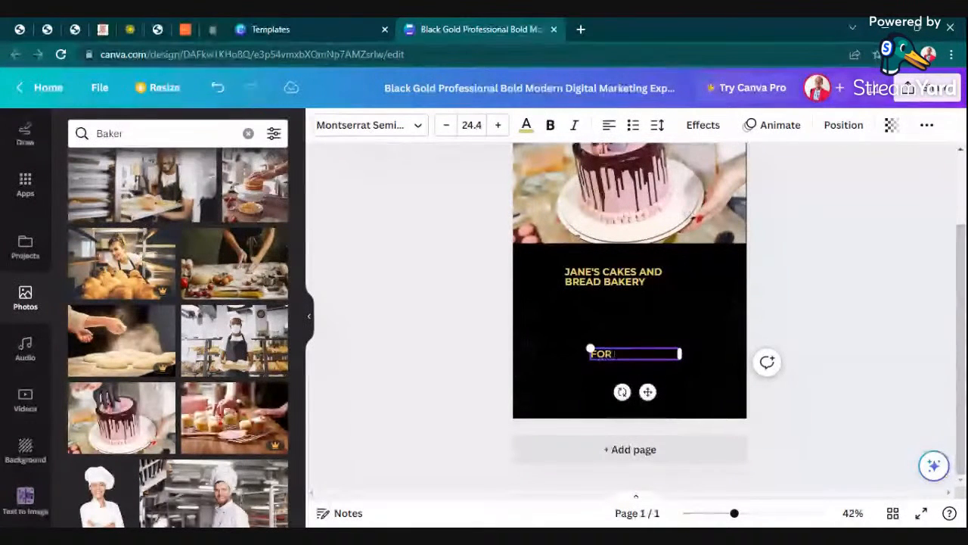
type(" ORDERS")
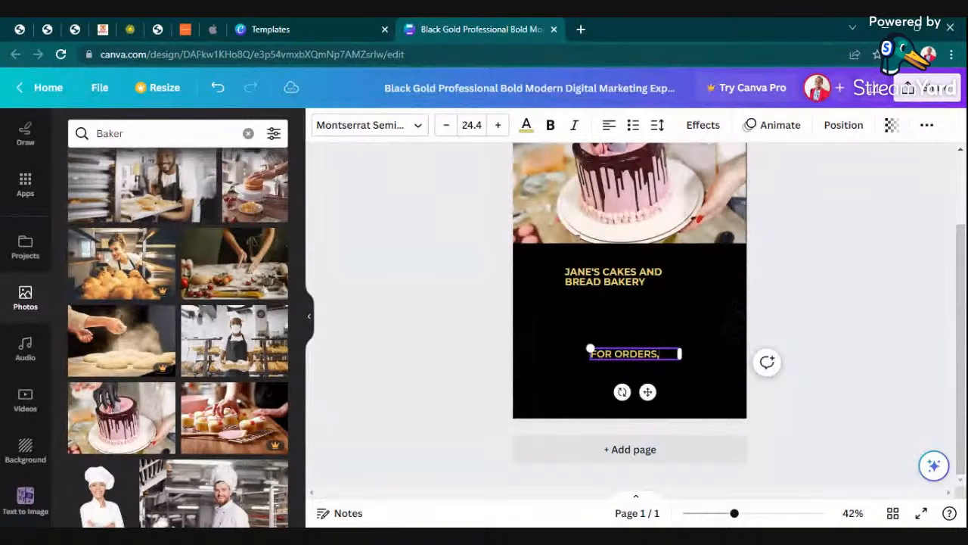
type(", CALL")
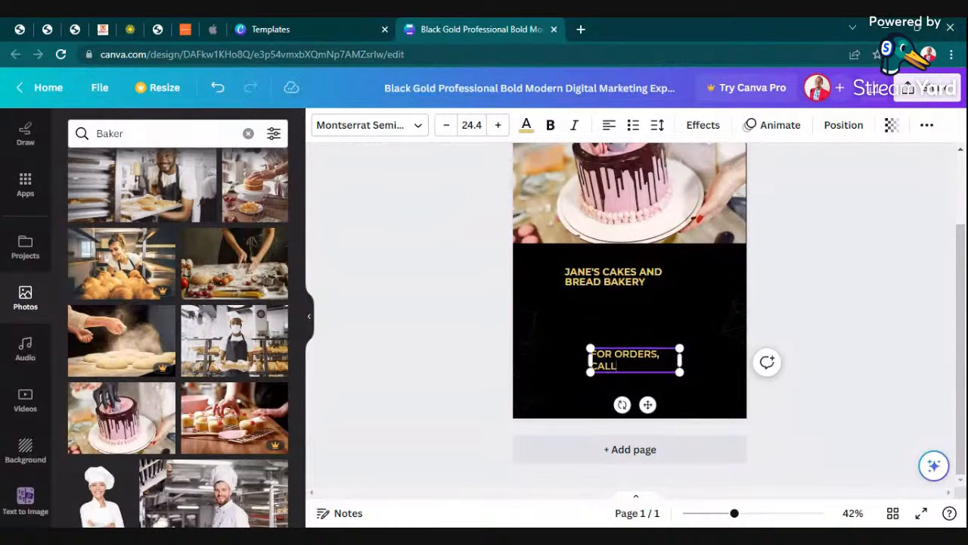
type("/SMS")
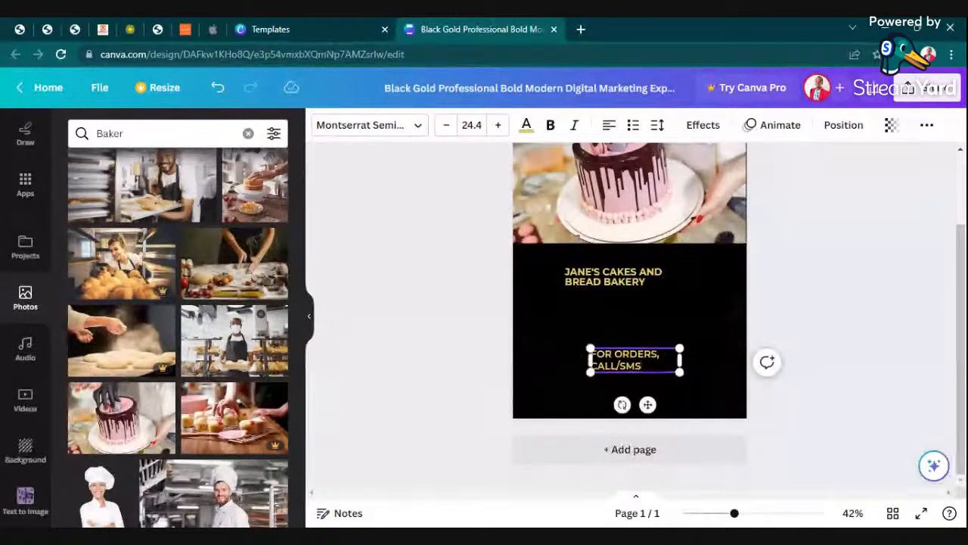
key("Return")
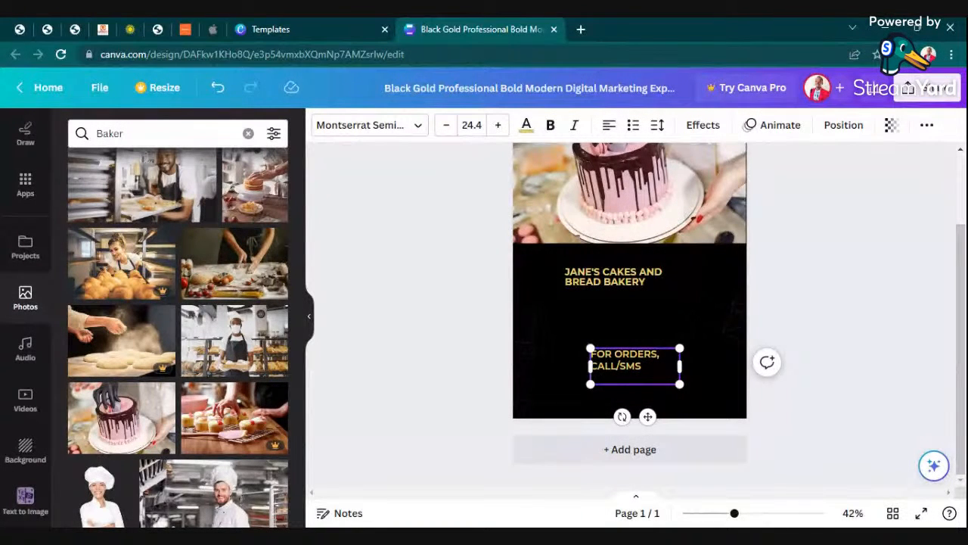
type("7008")
left_click(683, 389)
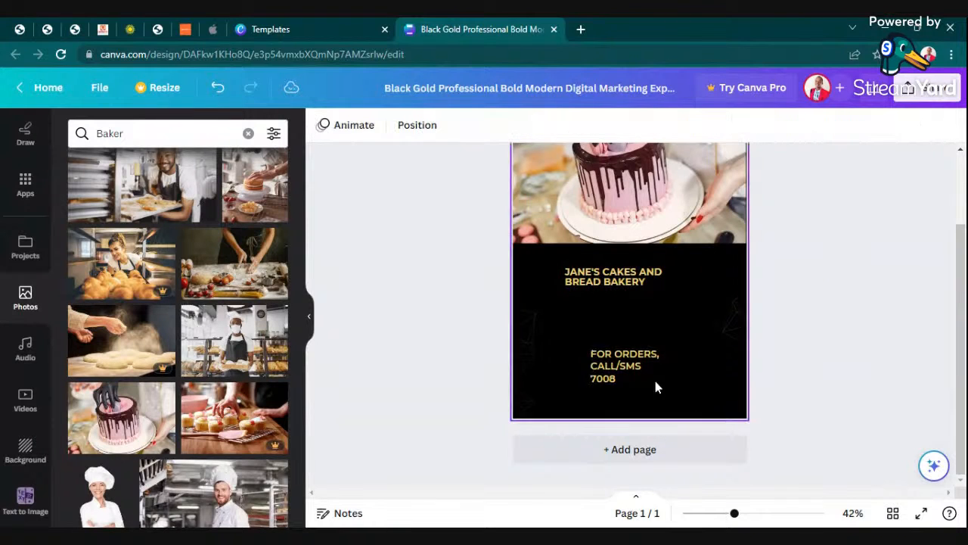
- Narrow the order-contact text box to fit its text and shift it slightly up and toward the page's left edge
left_click(617, 369)
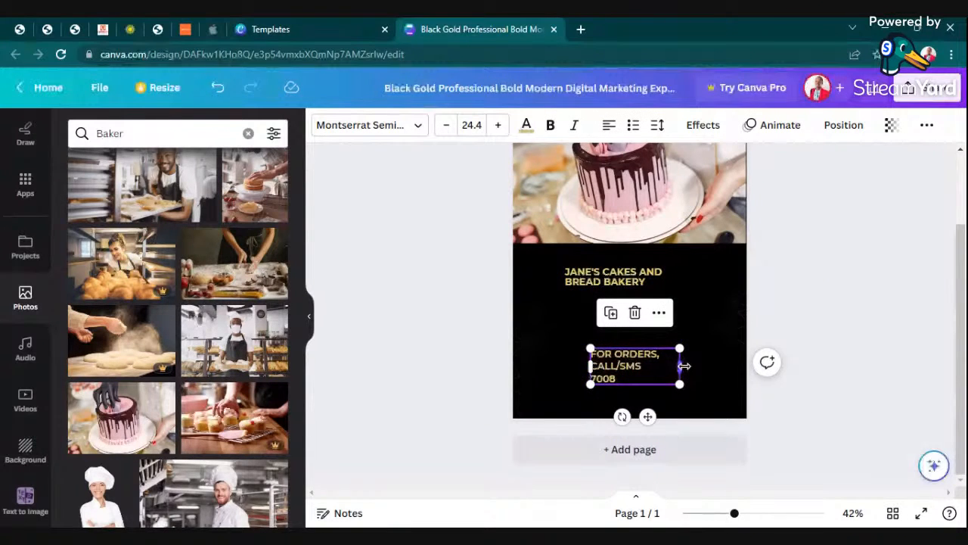
left_click_drag(684, 366, 673, 367)
left_click(631, 399)
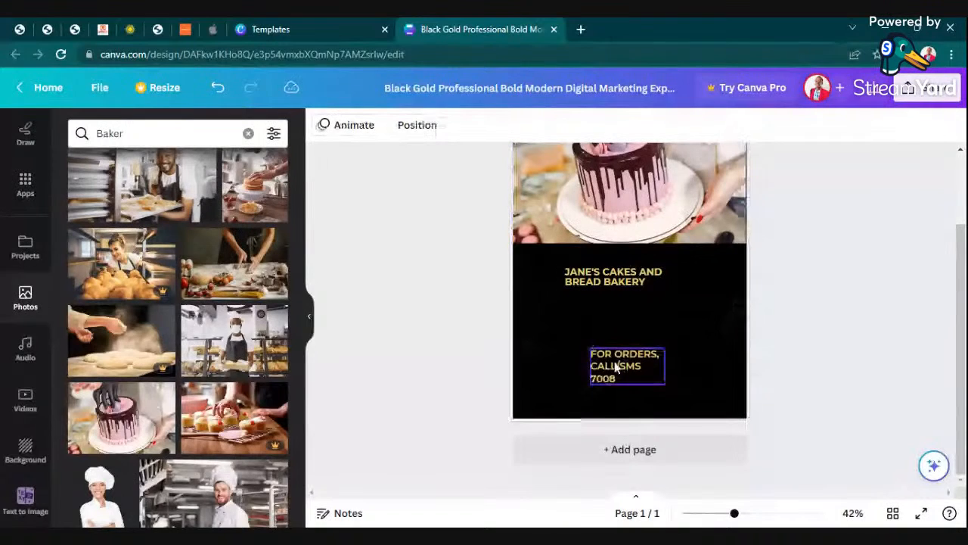
left_click(614, 362)
left_click_drag(615, 362, 602, 355)
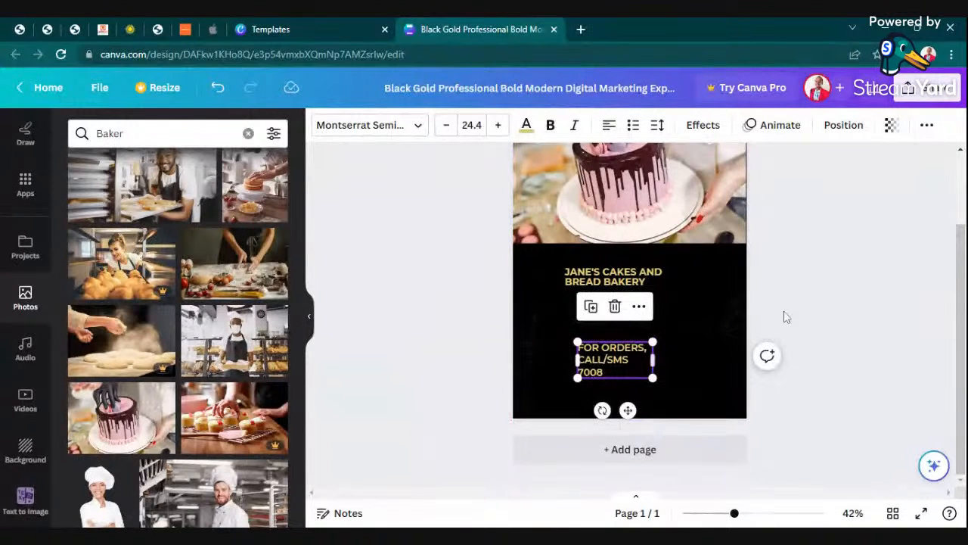
left_click(840, 280)
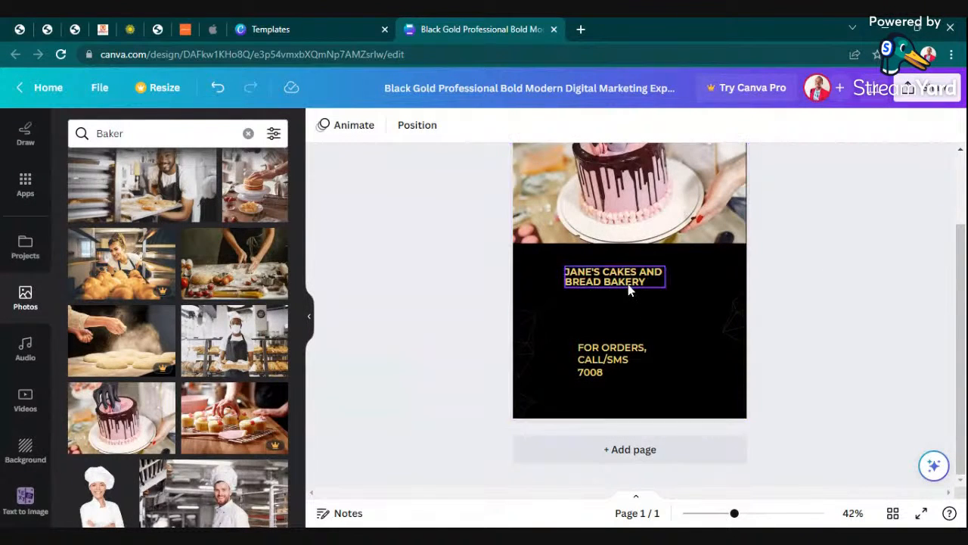
- Enlarge the bakery name heading to font size 41.1 and position it across the black area just below the cake photo
left_click_drag(628, 283, 628, 279)
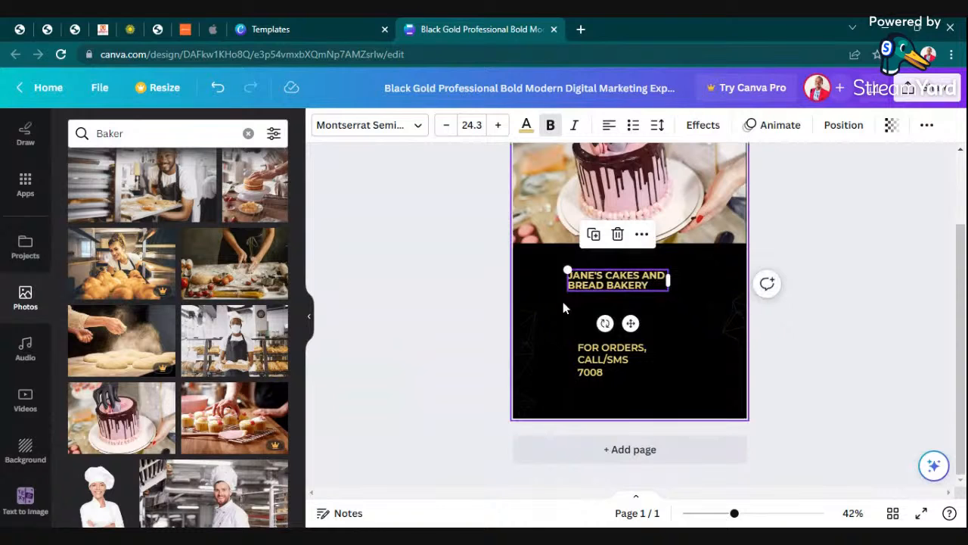
left_click_drag(567, 270, 514, 261)
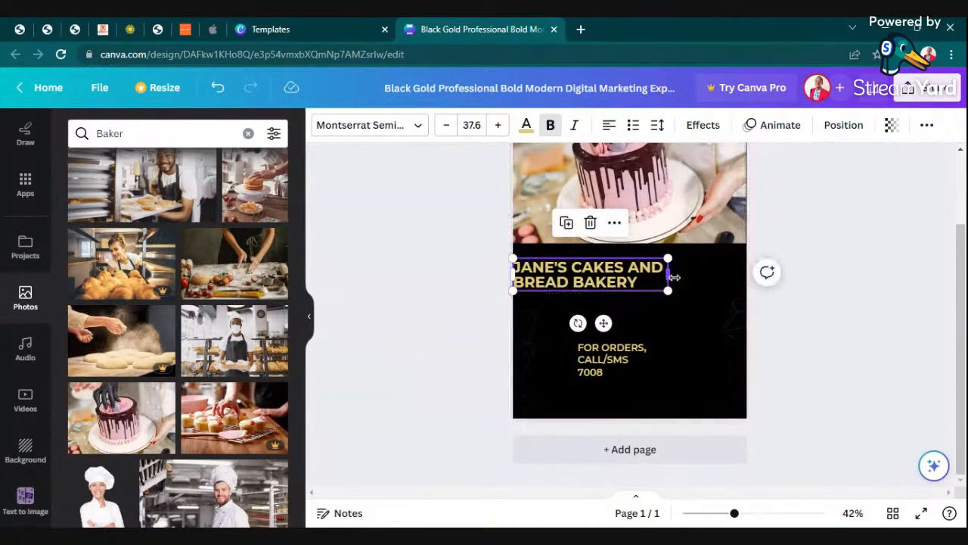
left_click_drag(669, 291, 724, 301)
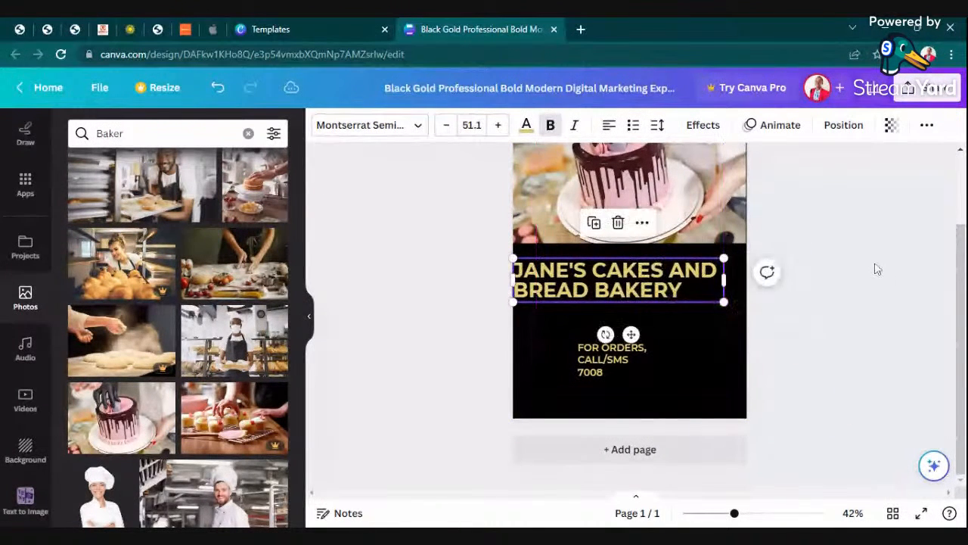
left_click(876, 268)
left_click_drag(606, 284, 624, 284)
left_click(445, 125)
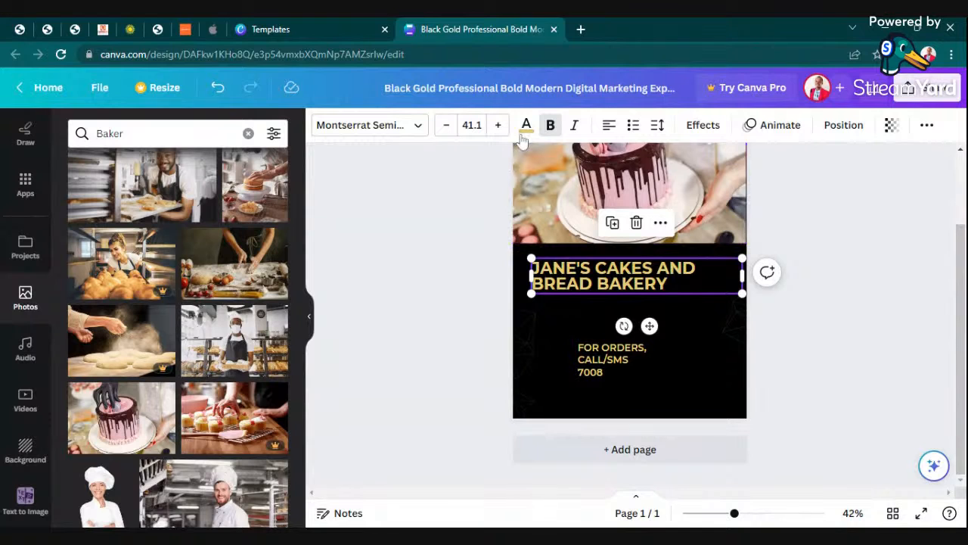
- Replace "AND" with "&" in the bakery name heading
left_click(697, 271)
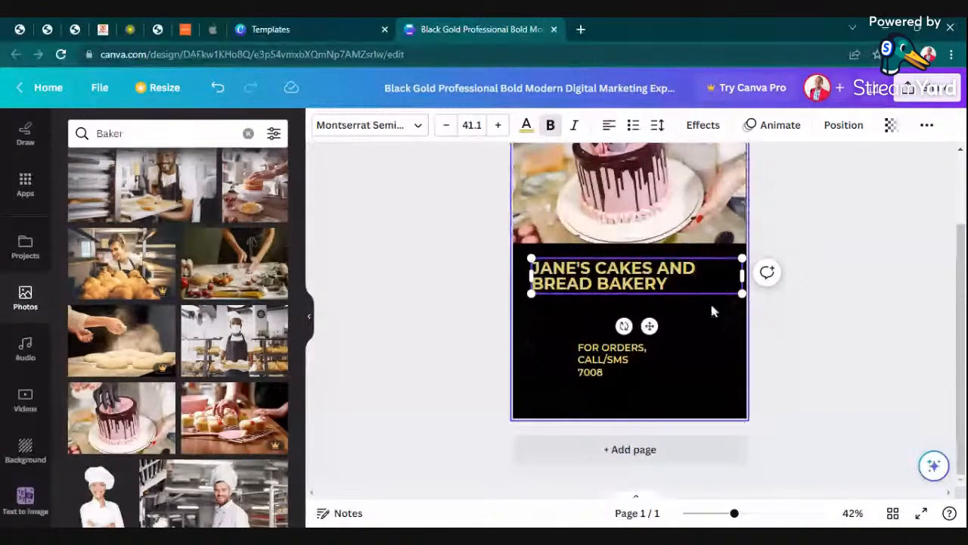
key("BackSpace")
key("BackSpace")
key("BackSpace")
type("&")
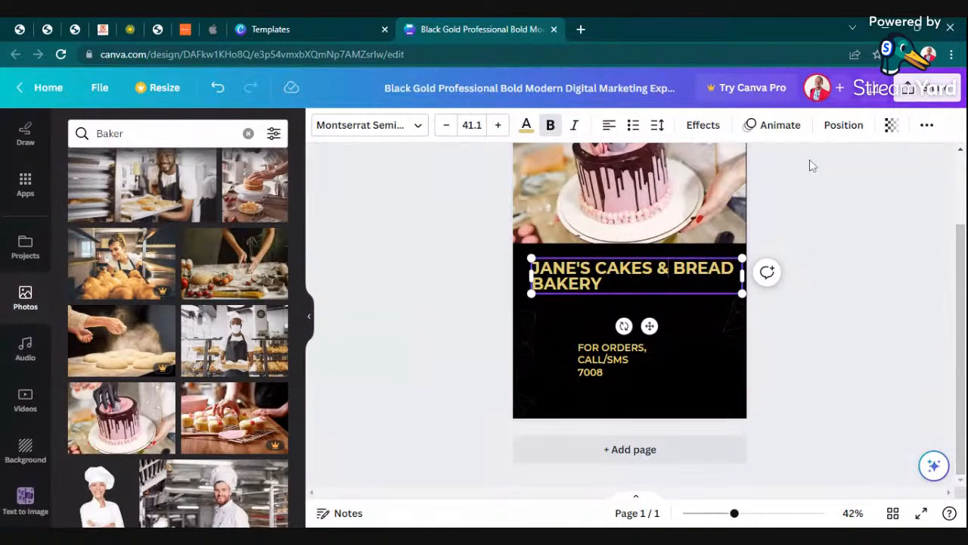
left_click(825, 295)
- Reduce the bakery name heading to font size 31.1 so it fits on one line
left_click(678, 281)
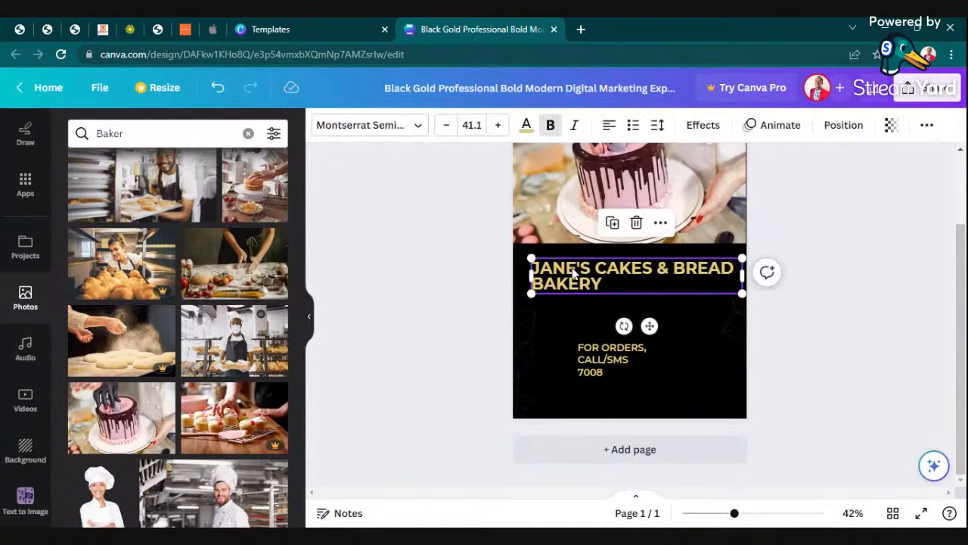
left_click(448, 125)
left_click(448, 124)
left_click(448, 125)
left_click(447, 125)
left_click(448, 125)
left_click(448, 125)
left_click(448, 124)
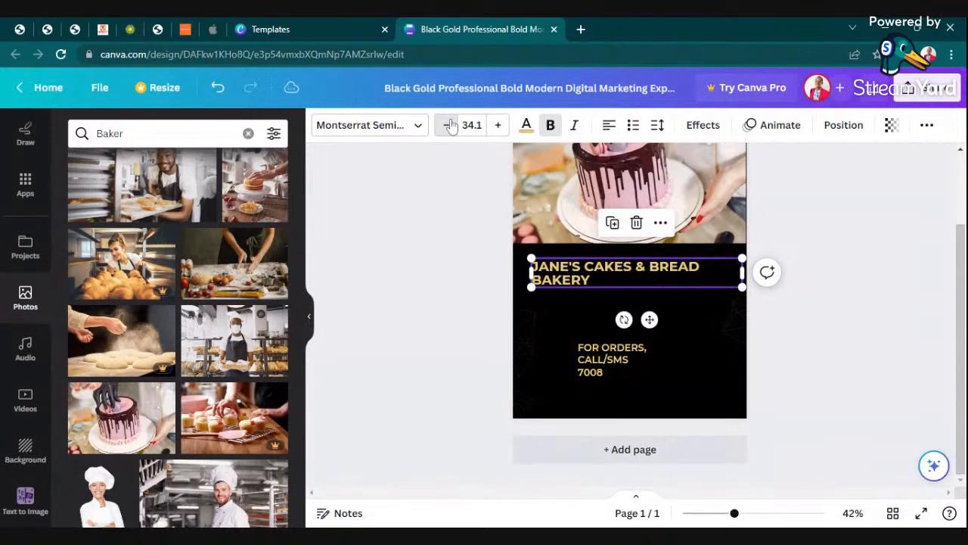
left_click(448, 125)
left_click(448, 125)
left_click(448, 124)
left_click(841, 246)
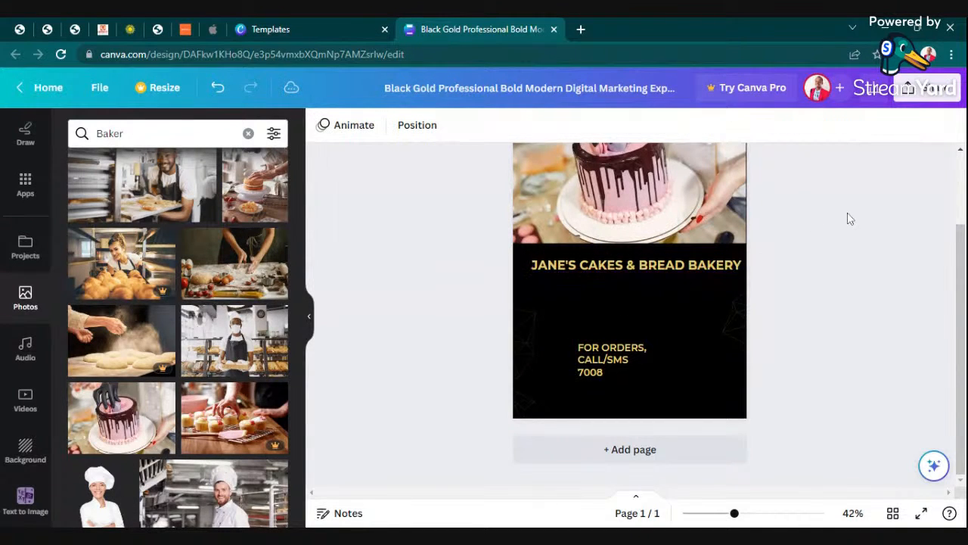
- Centre the bakery name heading slightly lower on the page and move the order-contact text up, centred beneath it
mouse_move(628, 267)
left_mouse_down()
mouse_move(610, 279)
mouse_move(618, 277)
left_mouse_up()
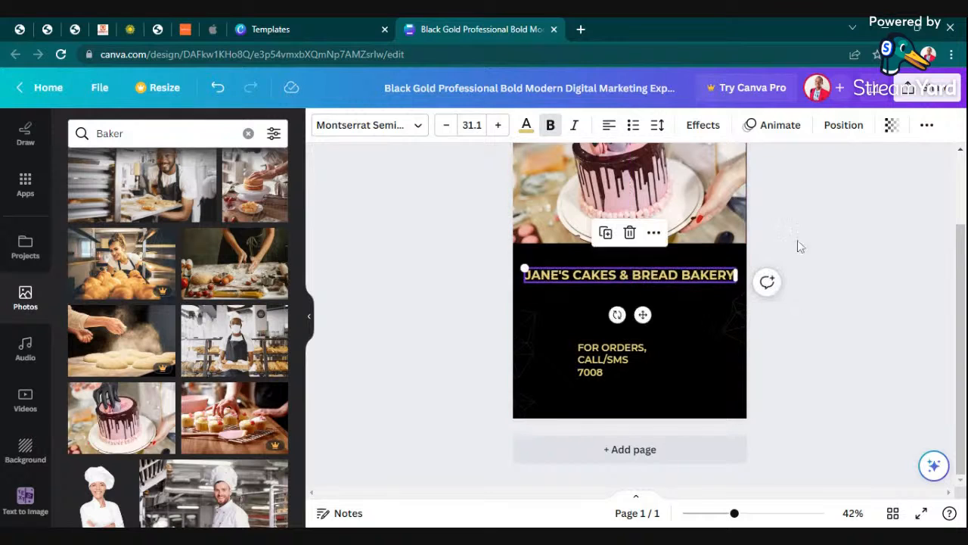
left_click(784, 443)
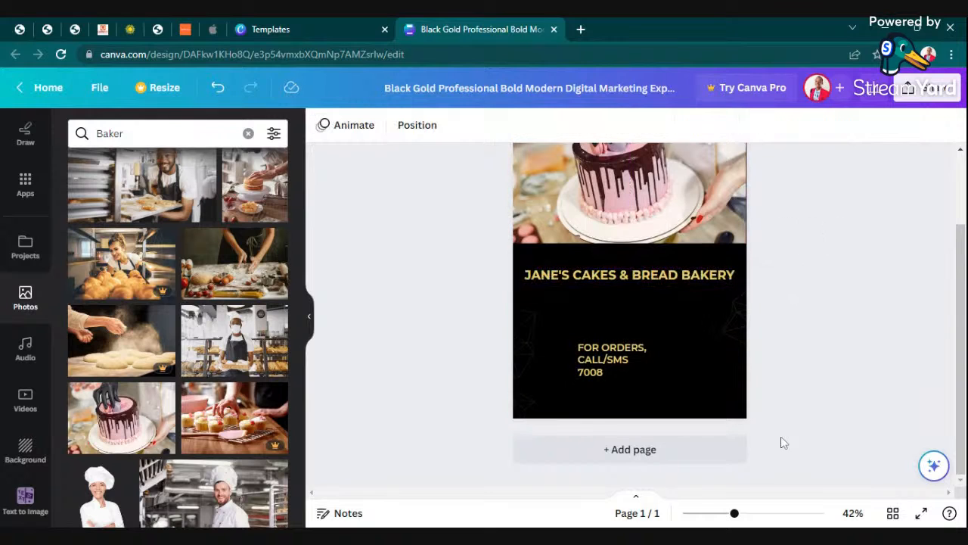
left_click(611, 367)
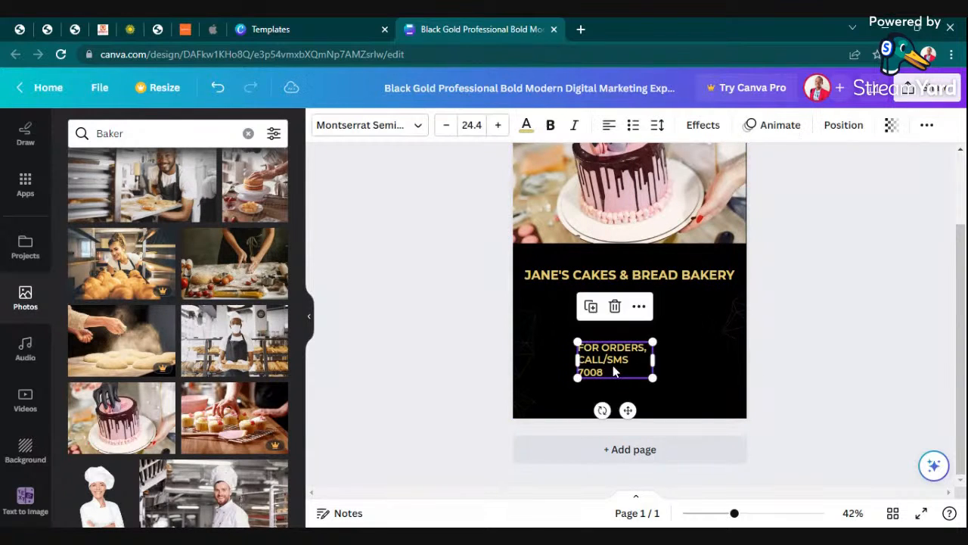
left_click_drag(612, 368, 626, 335)
left_click(878, 309)
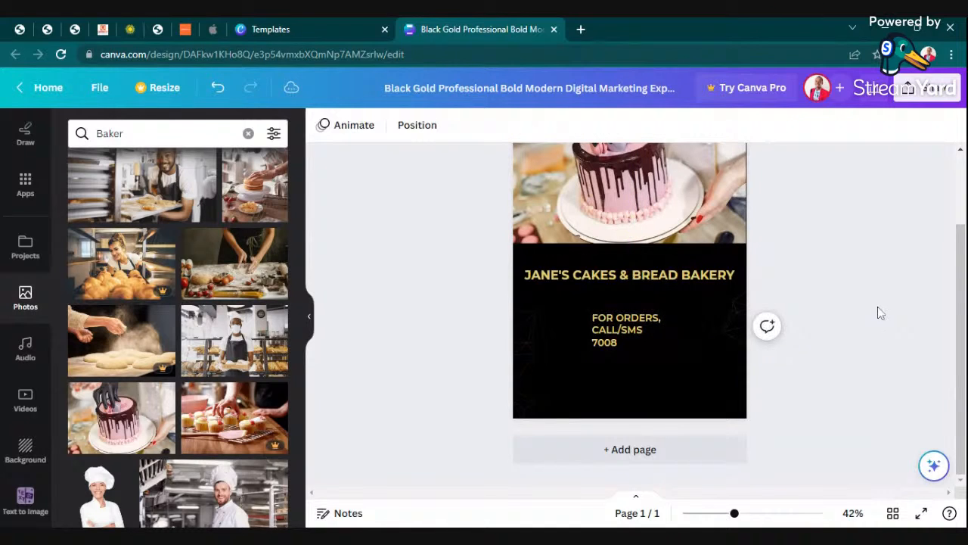
- Add a blank line and an "ADDRESS:" entry with the bakery's address below the phone number in the order-contact text
left_click(644, 336)
left_click(627, 344)
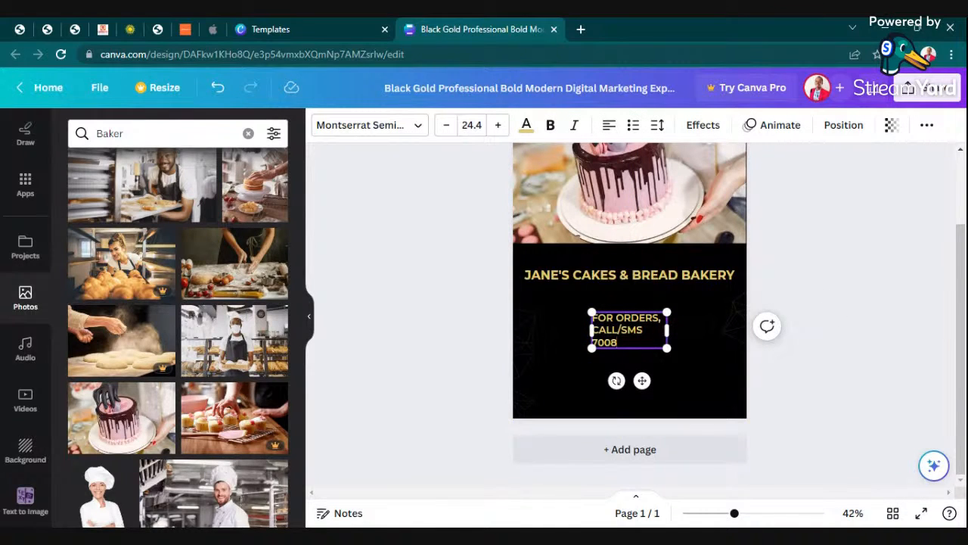
key("Return")
key("Return")
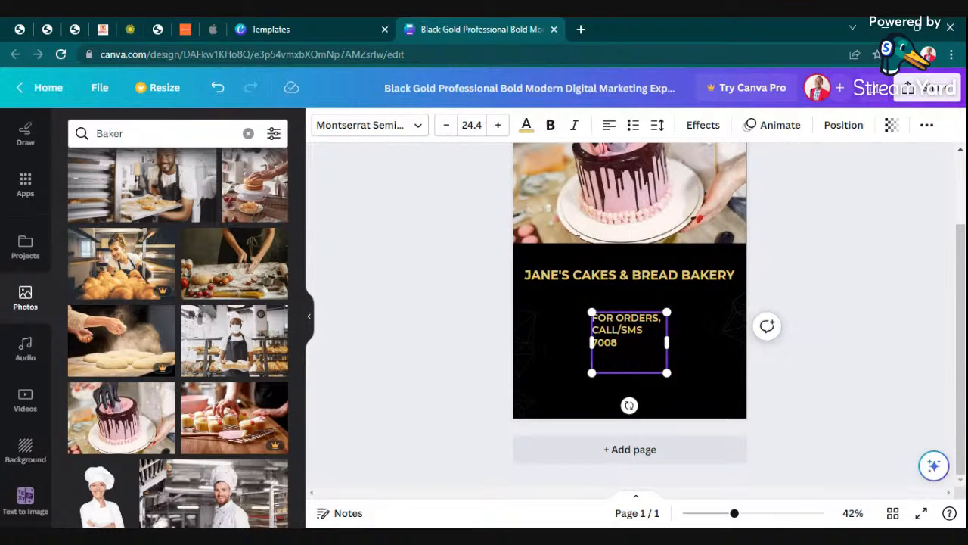
type("ADDRESS: LONDON,")
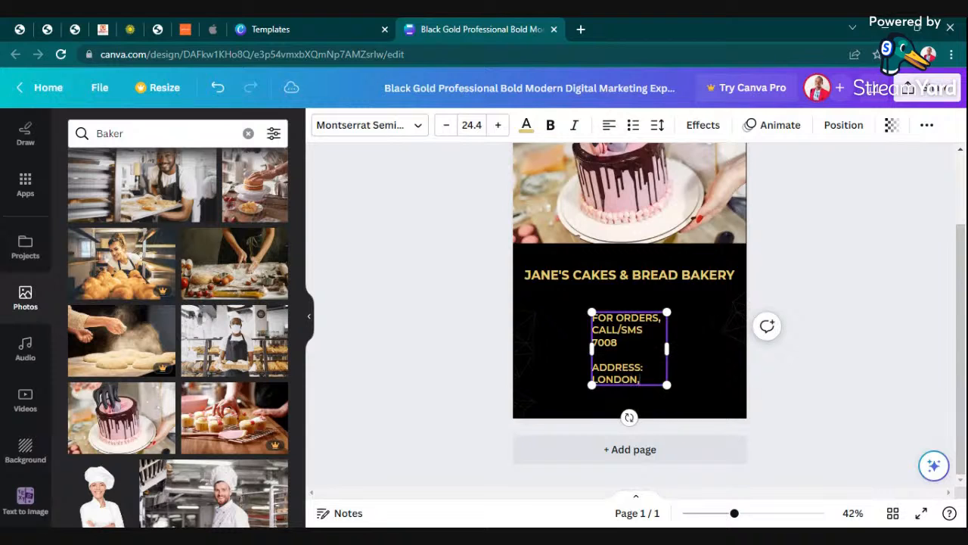
type("UK")
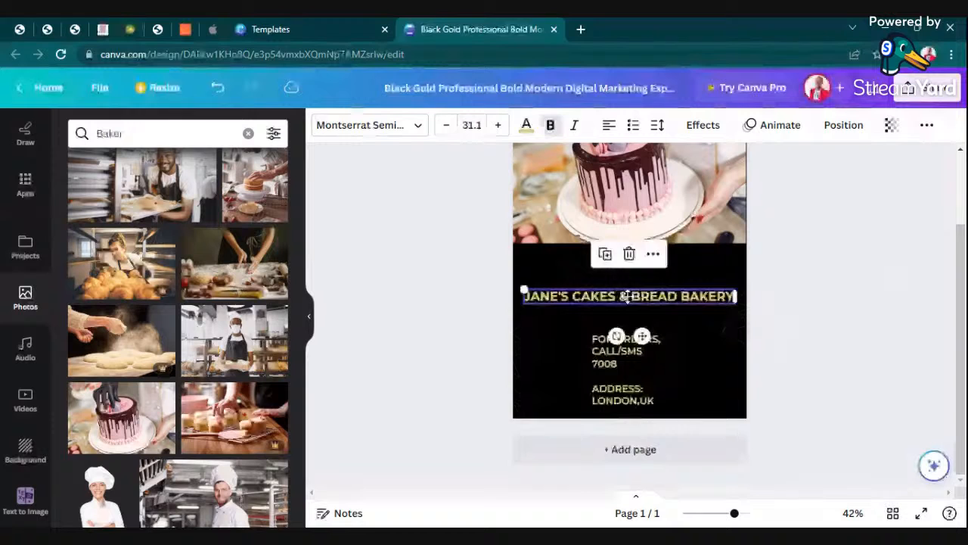
- Move the faint geometric line graphics on both sides of the order-contact text further down the black area
left_click_drag(728, 332, 686, 407)
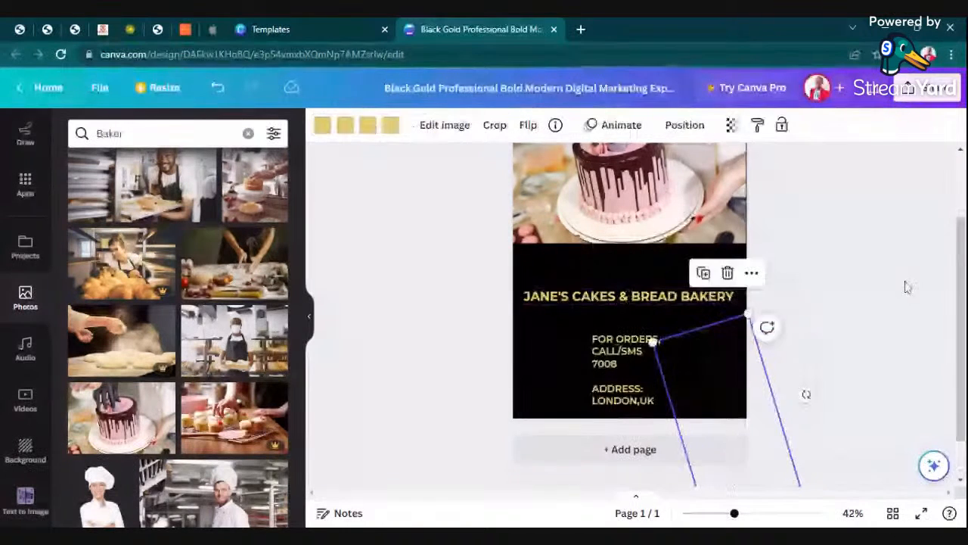
left_click(907, 285)
left_click_drag(539, 364, 566, 400)
left_click(904, 276)
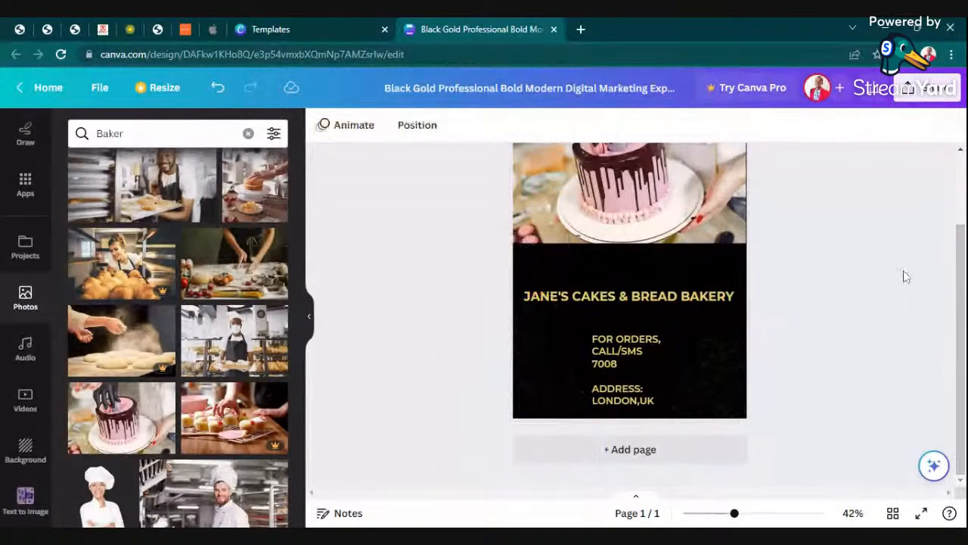
- Enlarge the cake photo by extending its lower edge down to just above the bakery name heading
scroll(963, 306, "up", 2)
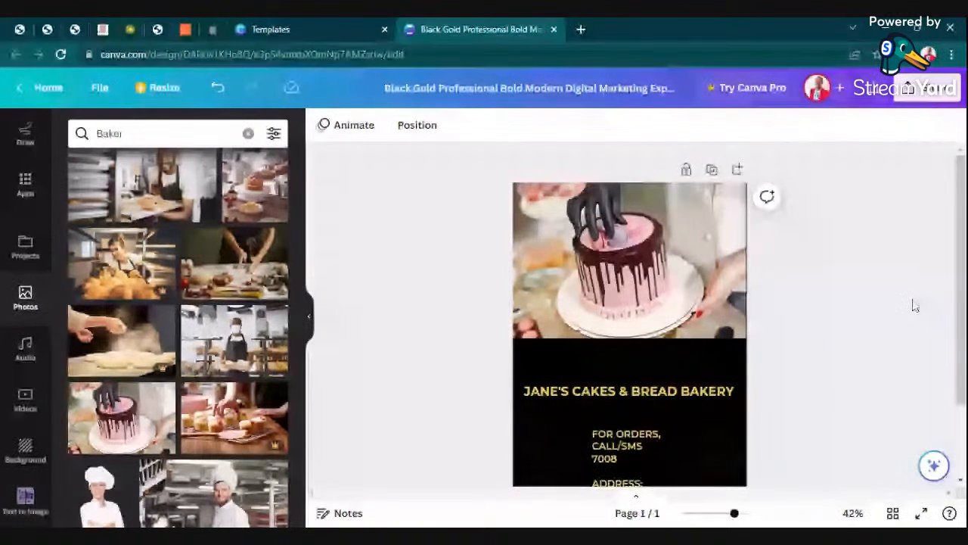
left_click(592, 295)
left_click_drag(629, 338, 633, 374)
left_click(938, 324)
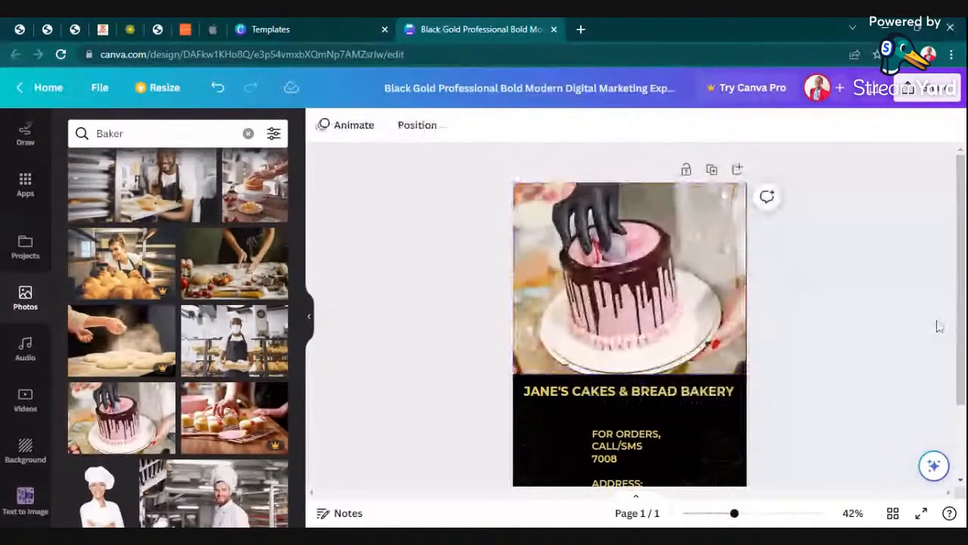
- Move the bakery name heading slightly lower and extend the cake photo's lower edge a little further towards it
scroll(853, 270, "down", 3)
left_click_drag(624, 295, 623, 303)
left_click(848, 262)
scroll(686, 258, "up", 1)
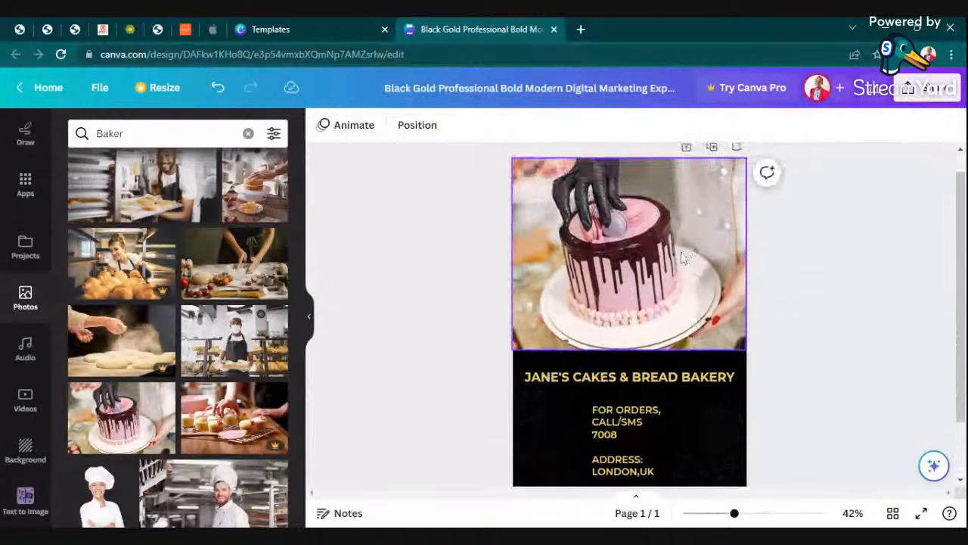
left_click(682, 256)
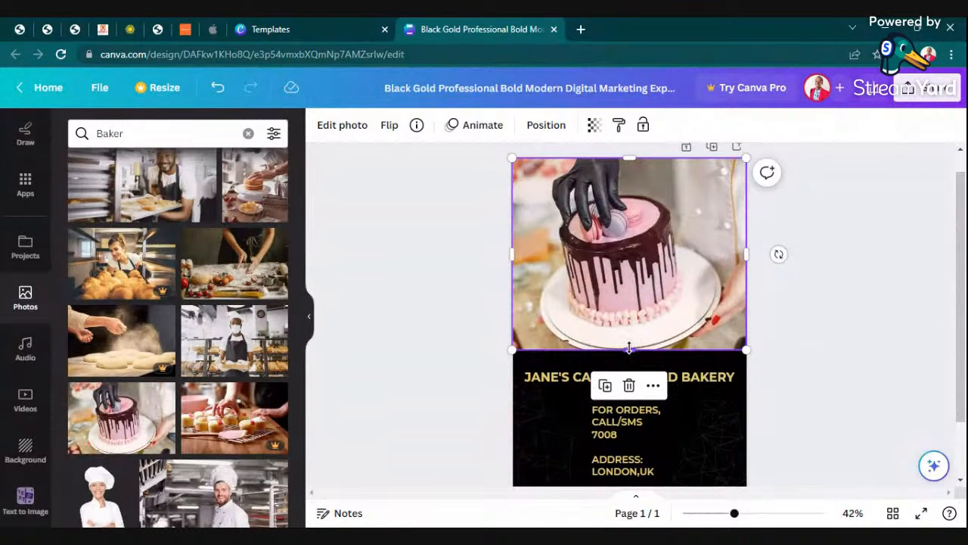
left_click_drag(628, 348, 629, 354)
left_click(941, 264)
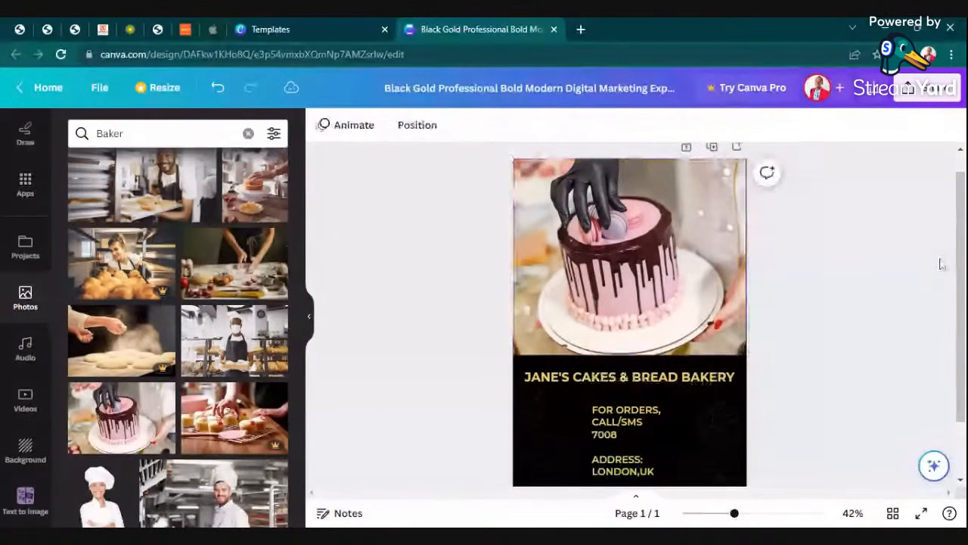
- Move the order-contact and address text slightly up and to the right, centred beneath the bakery name heading
scroll(893, 292, "down", 2)
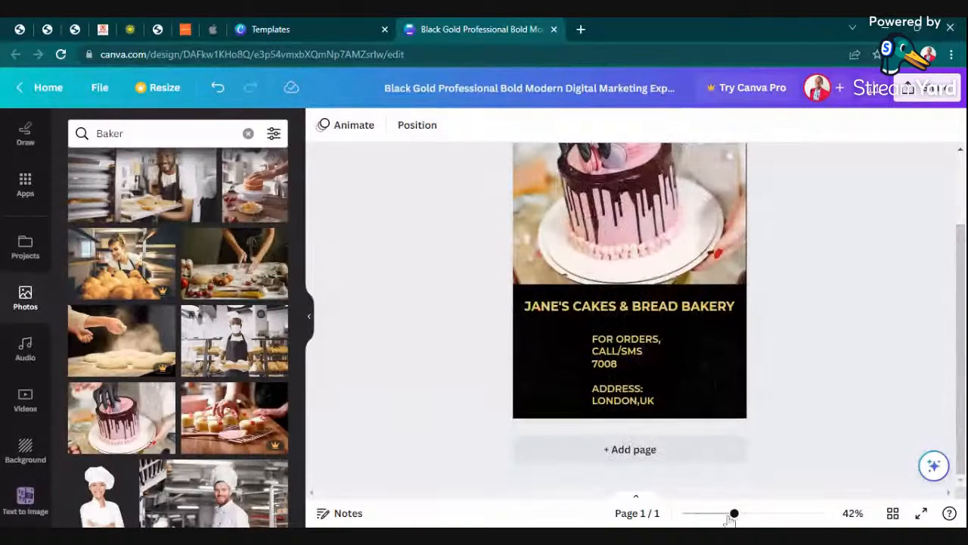
left_click_drag(734, 513, 730, 514)
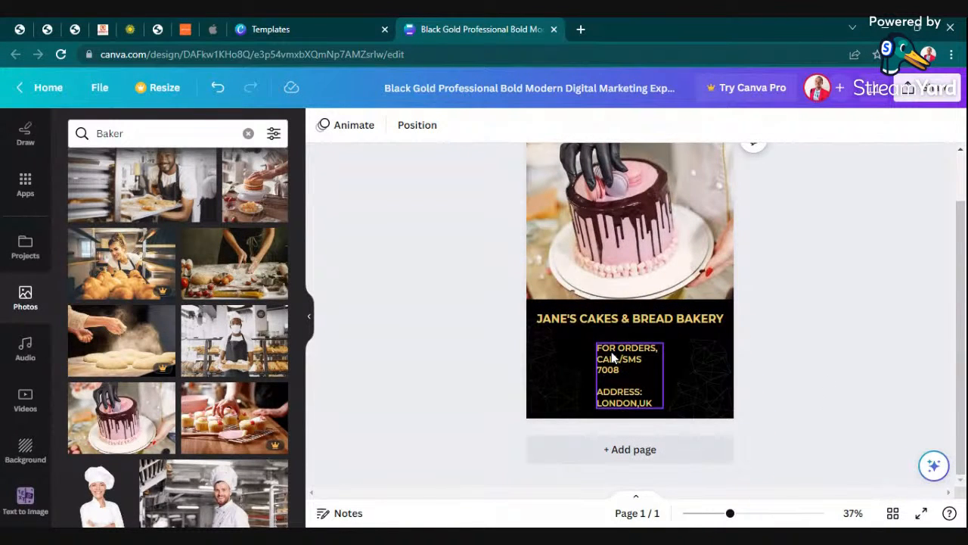
left_click_drag(615, 358, 617, 349)
left_click(850, 326)
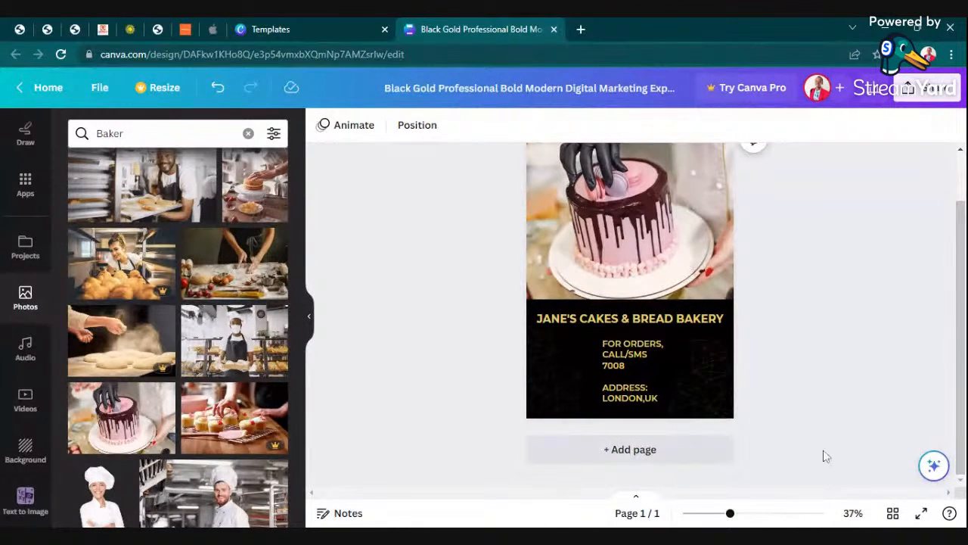
- Hide the photo search results and look over the whole flyer
scroll(835, 432, "up", 2)
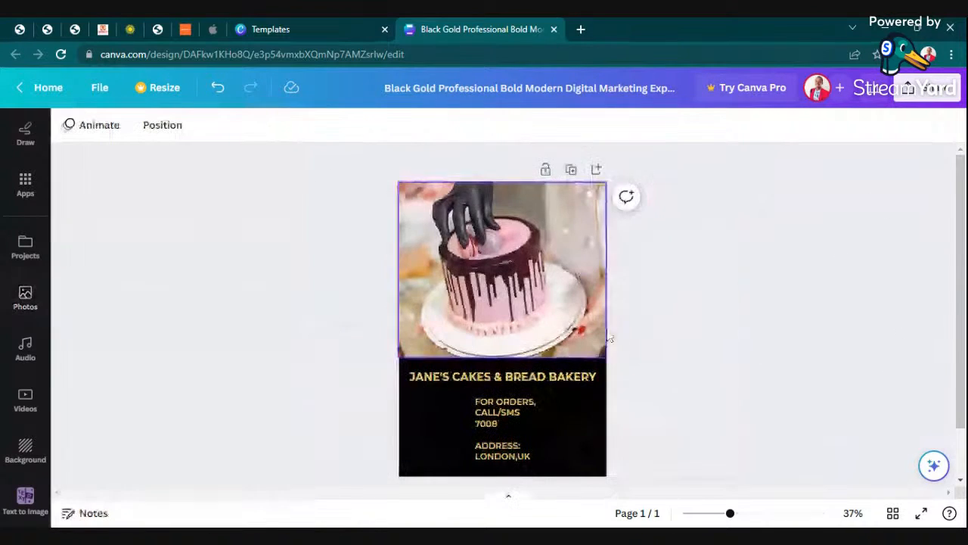
left_click(310, 316)
scroll(544, 350, "down", 2)
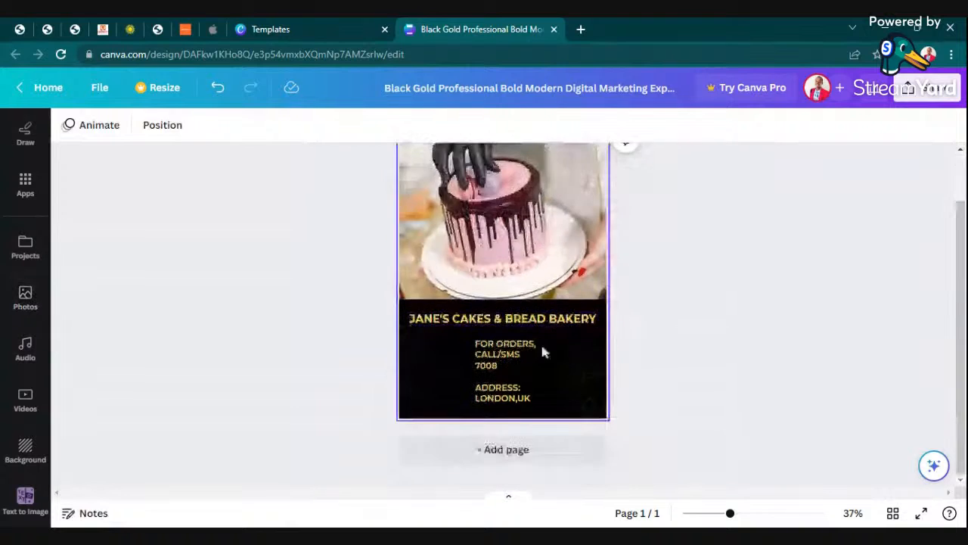
scroll(545, 350, "up", 2)
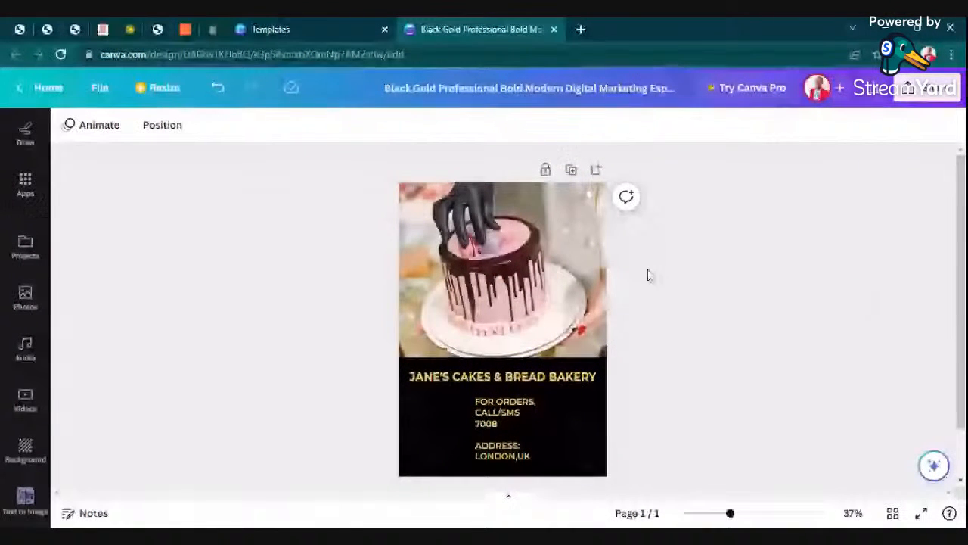
- Download the flyer as a PDF Print file and dismiss the download notice
left_click(927, 89)
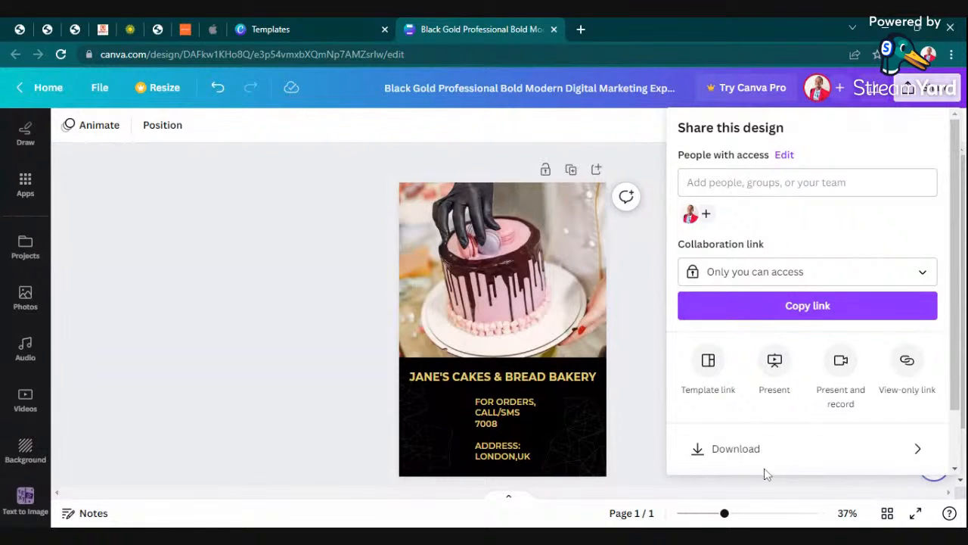
left_click(745, 448)
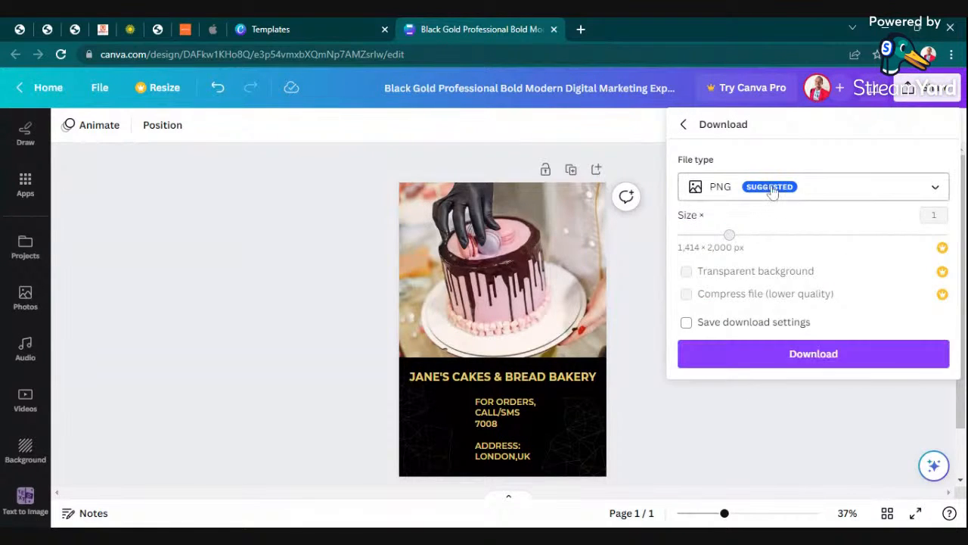
left_click(817, 191)
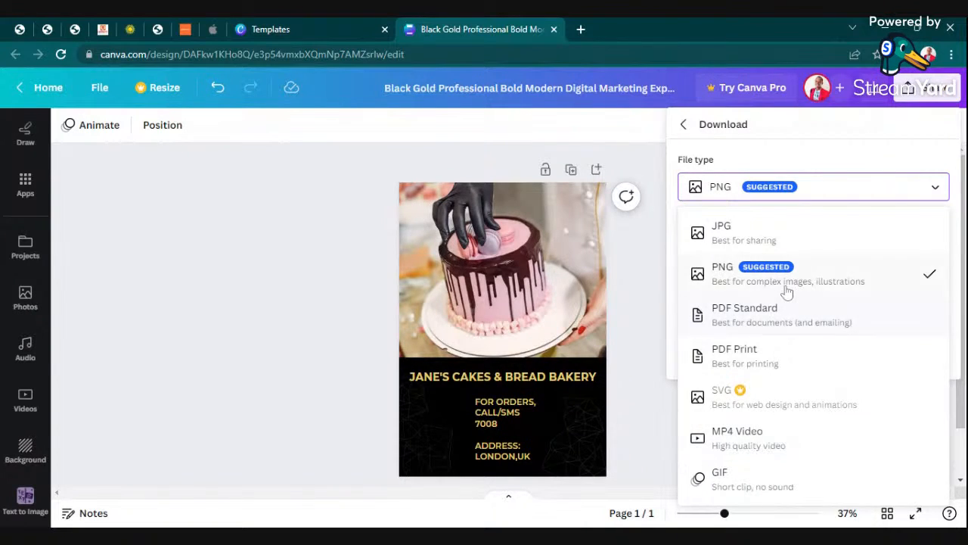
left_click(746, 354)
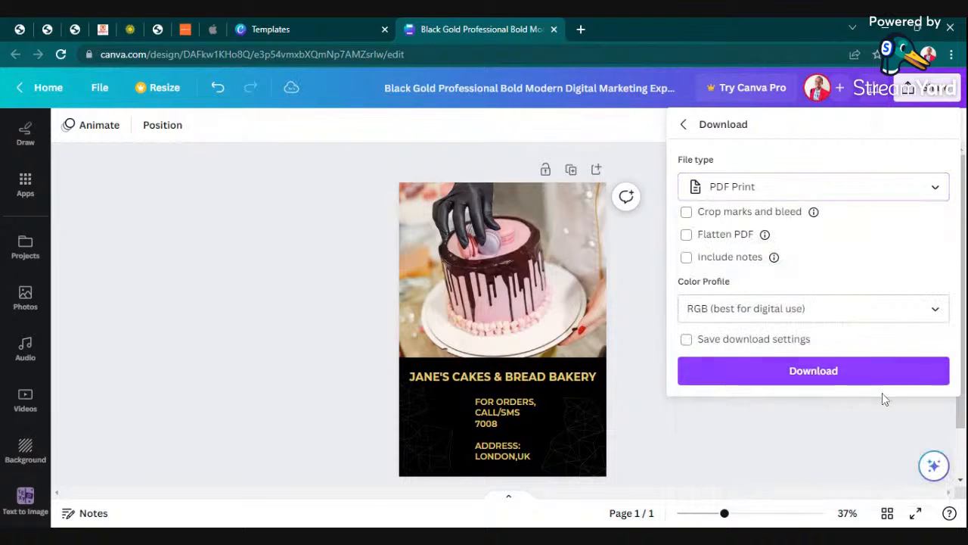
left_click(819, 371)
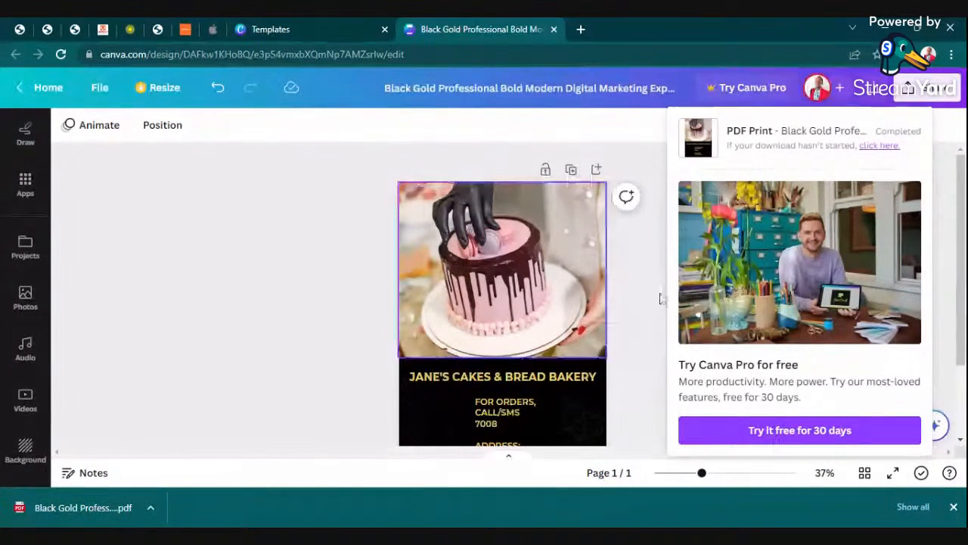
left_click(629, 280)
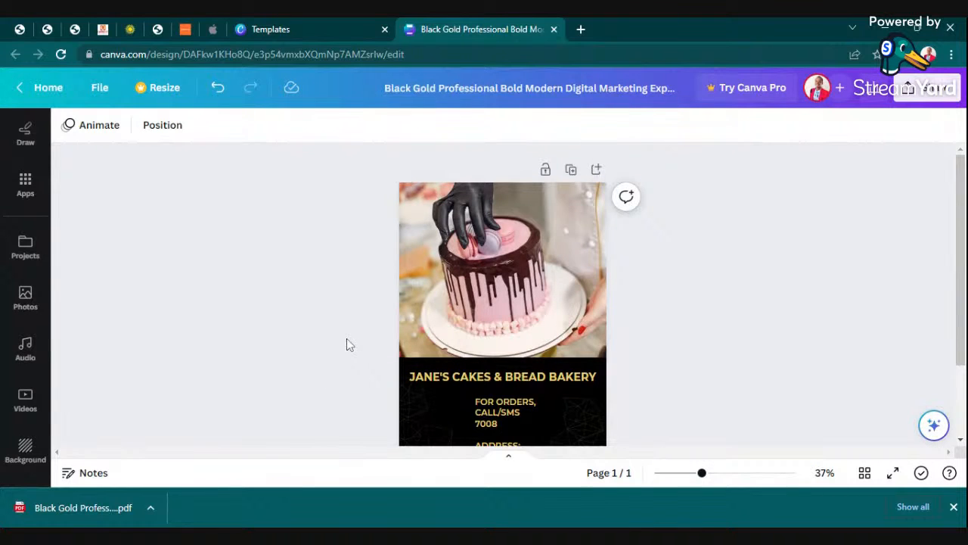
- Open the downloaded flyer PDF, check it from top to bottom, and return to the Canva design
scroll(650, 333, "down", 2)
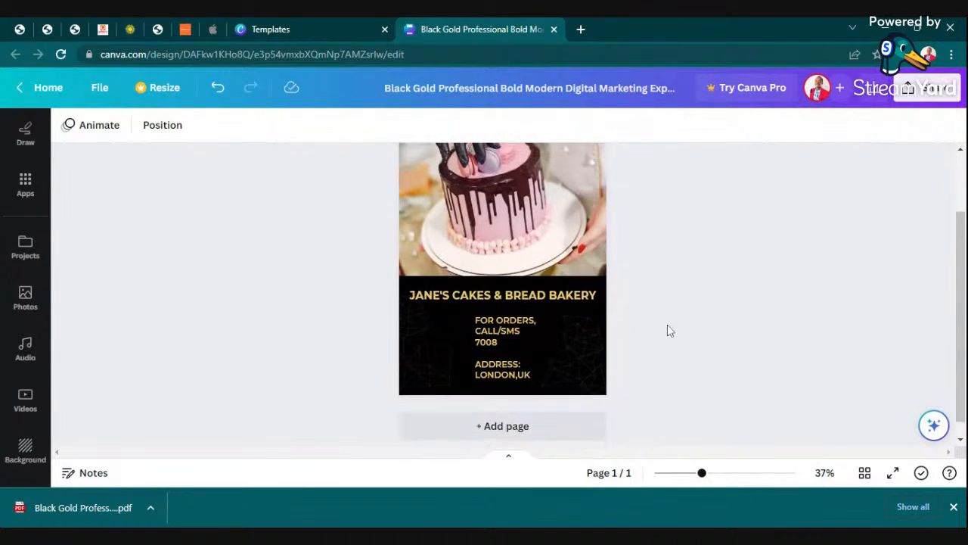
scroll(668, 331, "up", 1)
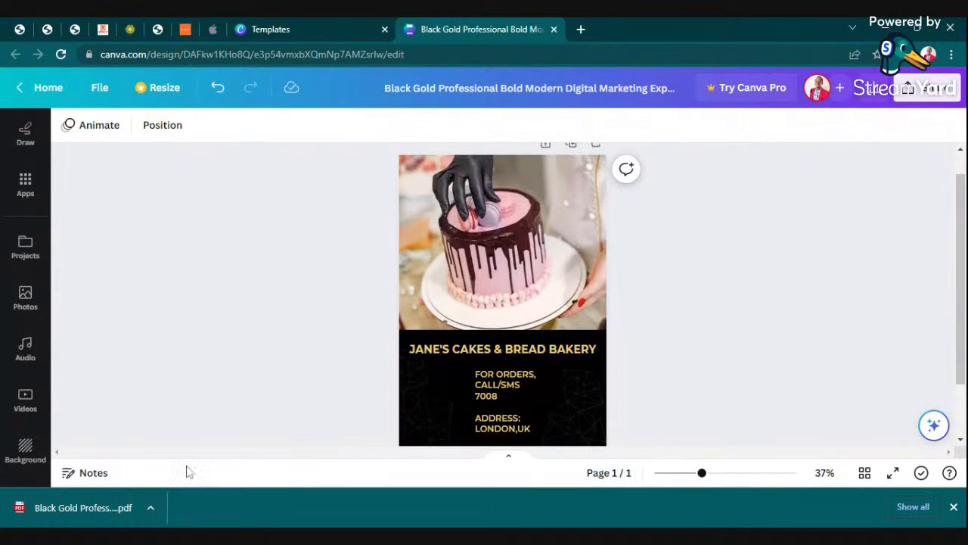
left_click(108, 510)
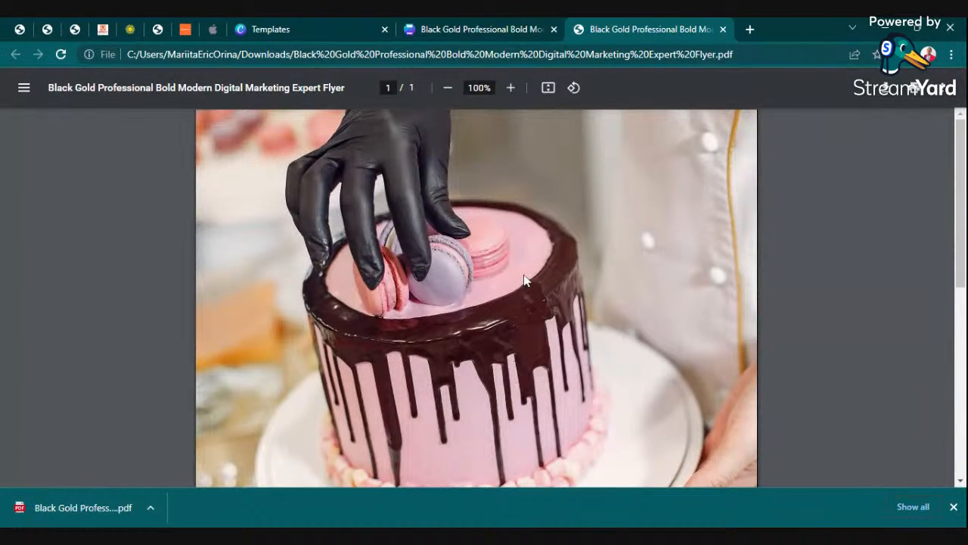
scroll(526, 280, "down", 5)
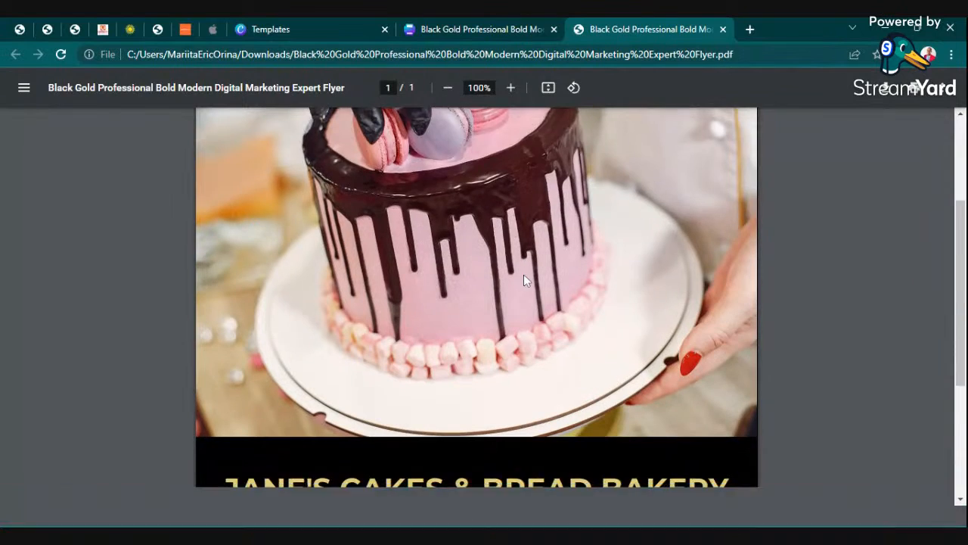
scroll(526, 280, "down", 1)
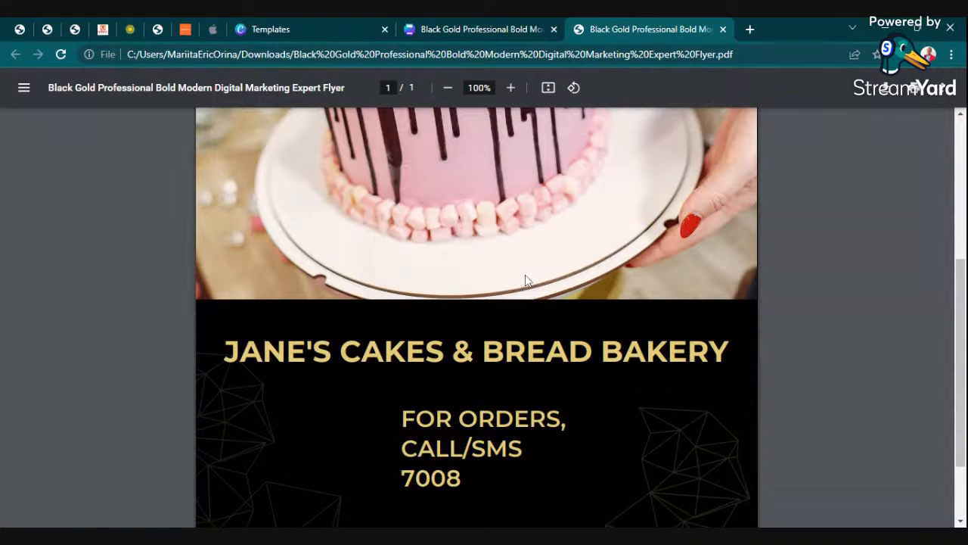
scroll(528, 278, "down", 2)
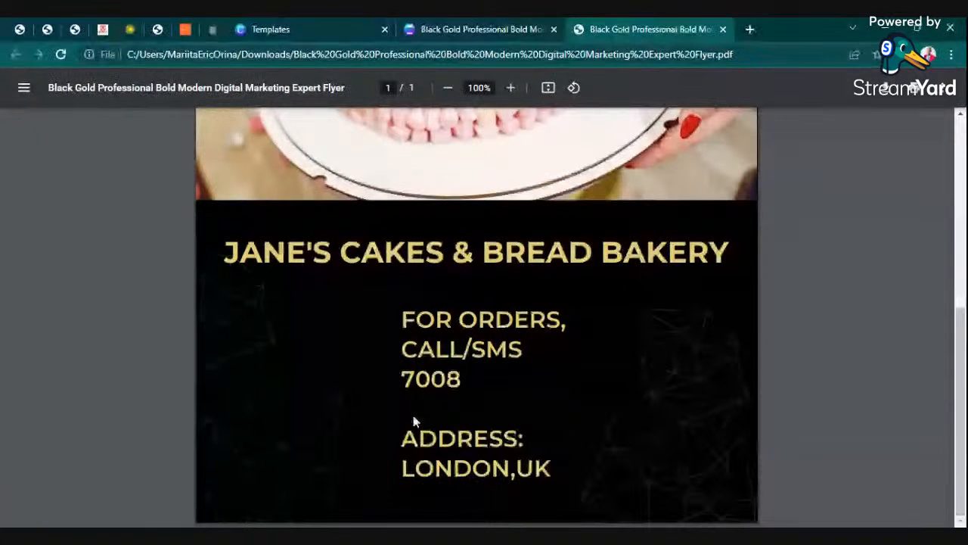
scroll(454, 415, "up", 3)
scroll(478, 413, "down", 3)
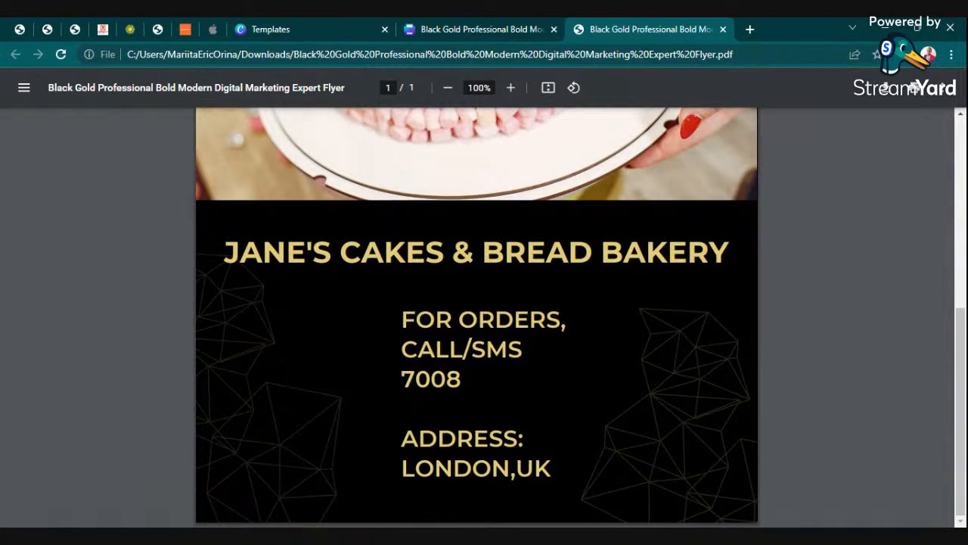
scroll(489, 407, "up", 7)
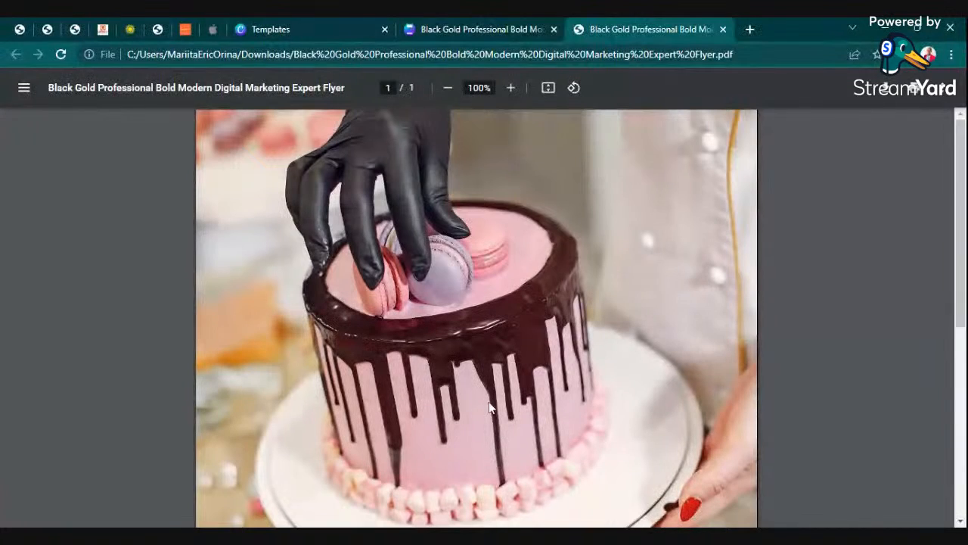
left_click(493, 23)
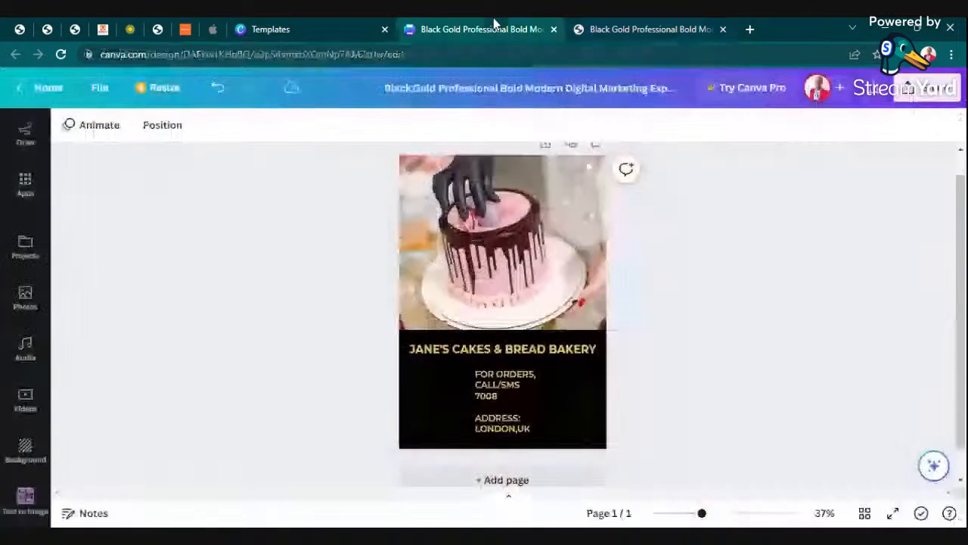